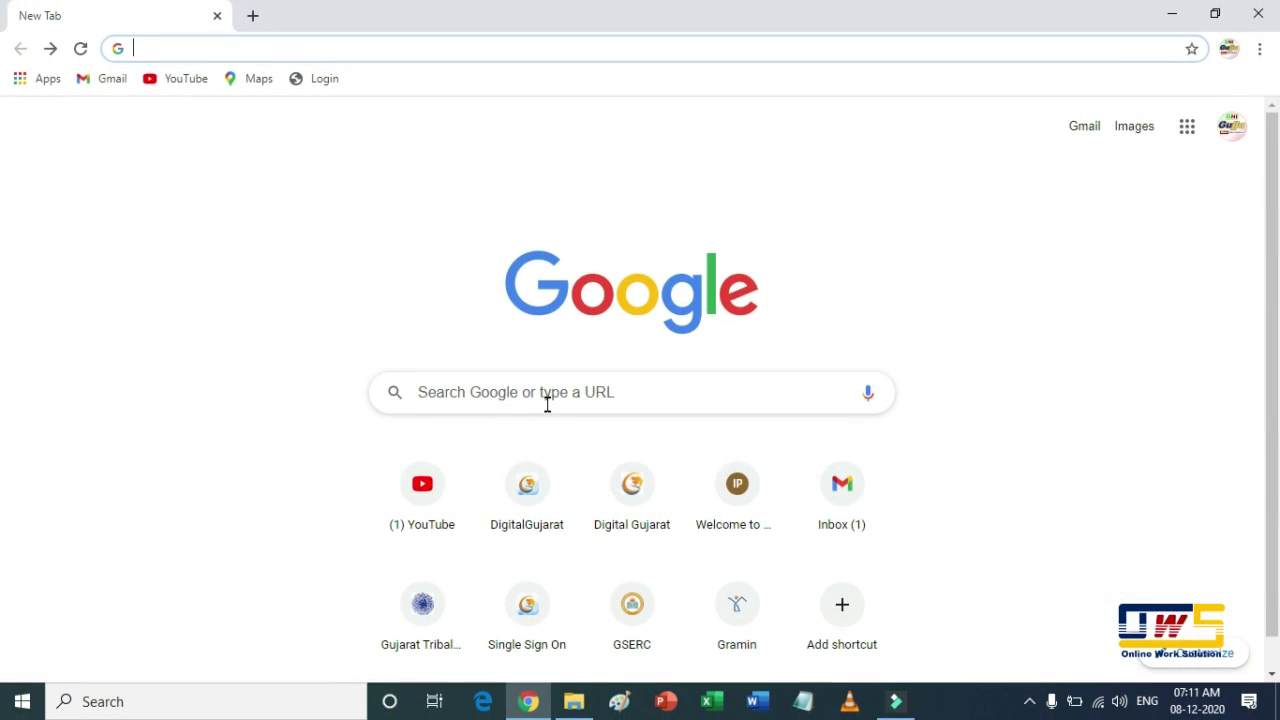
# - Find the iora.gujarat.gov.in portal by searching for iora and open its online applications form
pyautogui.click(545, 398)
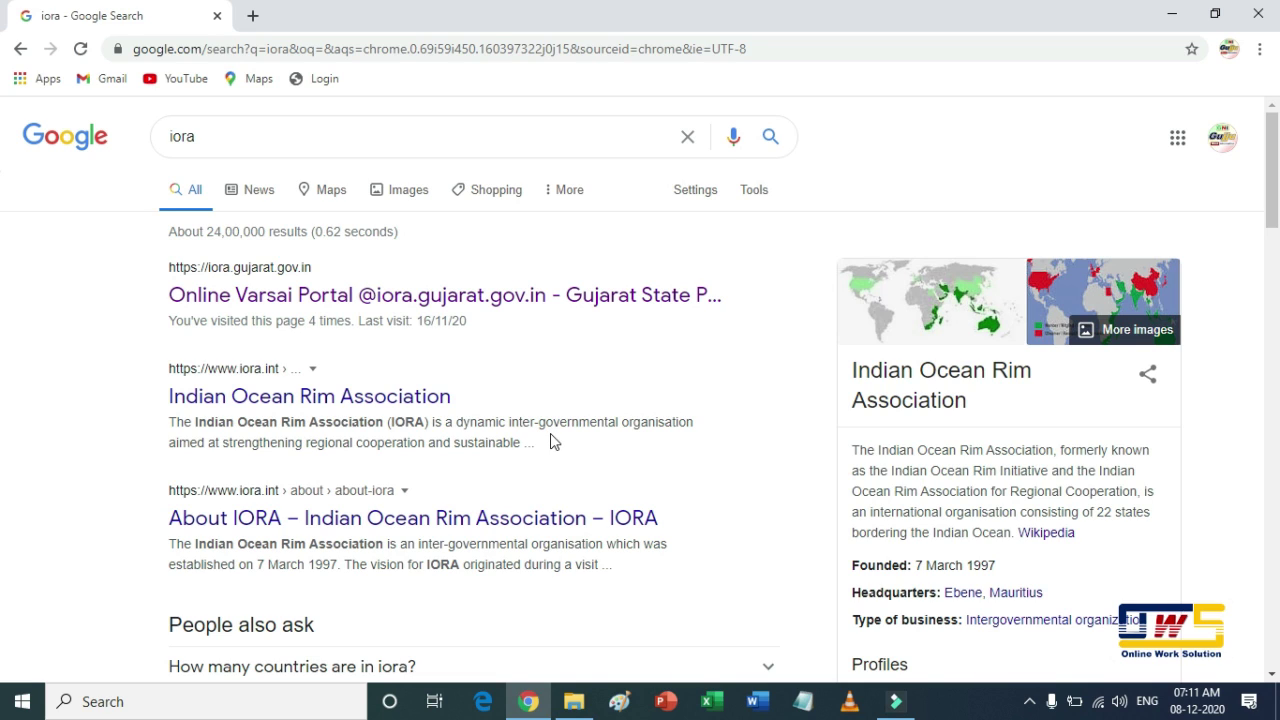
pyautogui.click(296, 302)
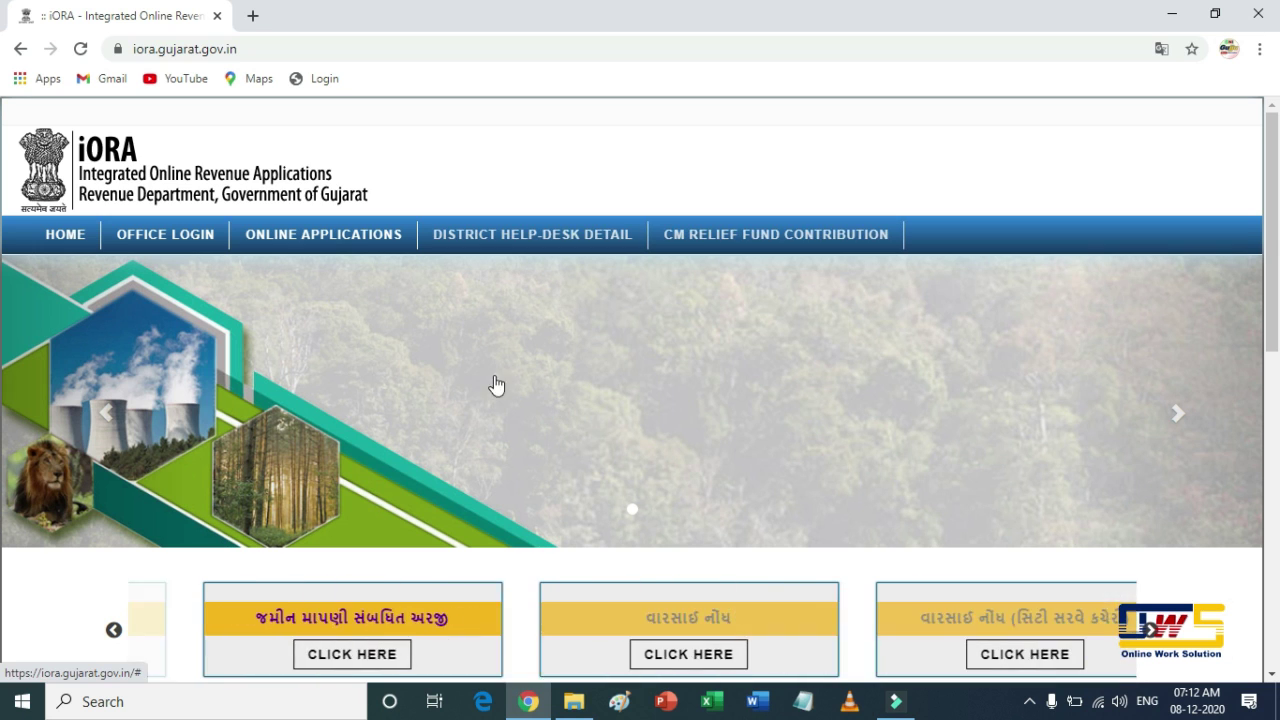
pyautogui.click(323, 246)
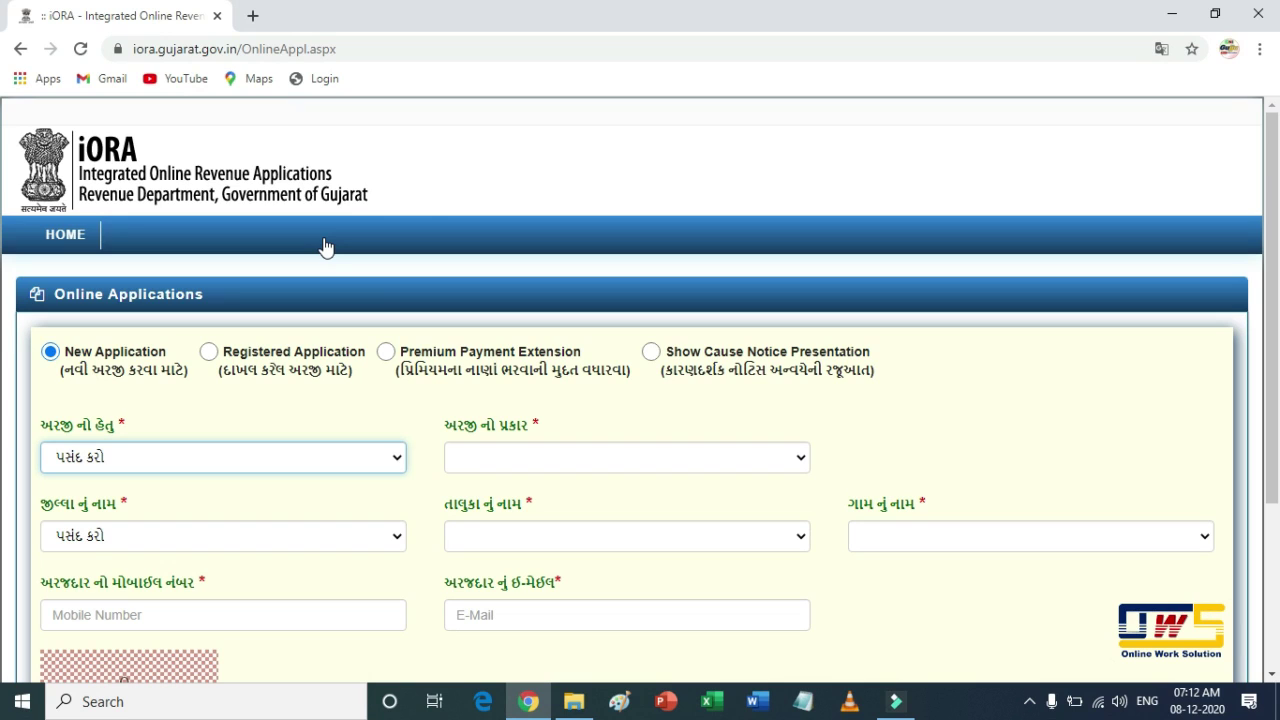
# - Set the application purpose to જમીન માપણી સંબંધિત અરજી and the type to સરવે નંબર ની હદ, હિસ્સા અથવા પૈકી ભાગ અંગે માપણી કરવા માટેની અરજી
pyautogui.scroll(-1, 363, 308)
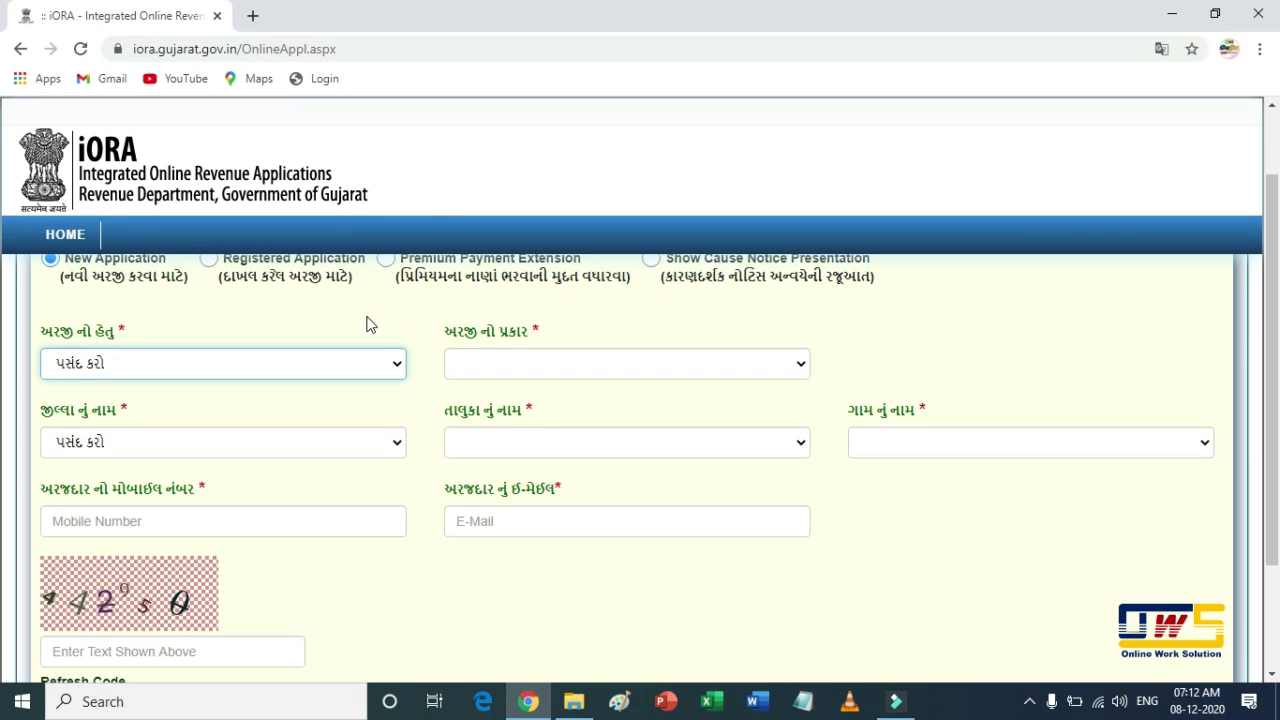
pyautogui.click(299, 368)
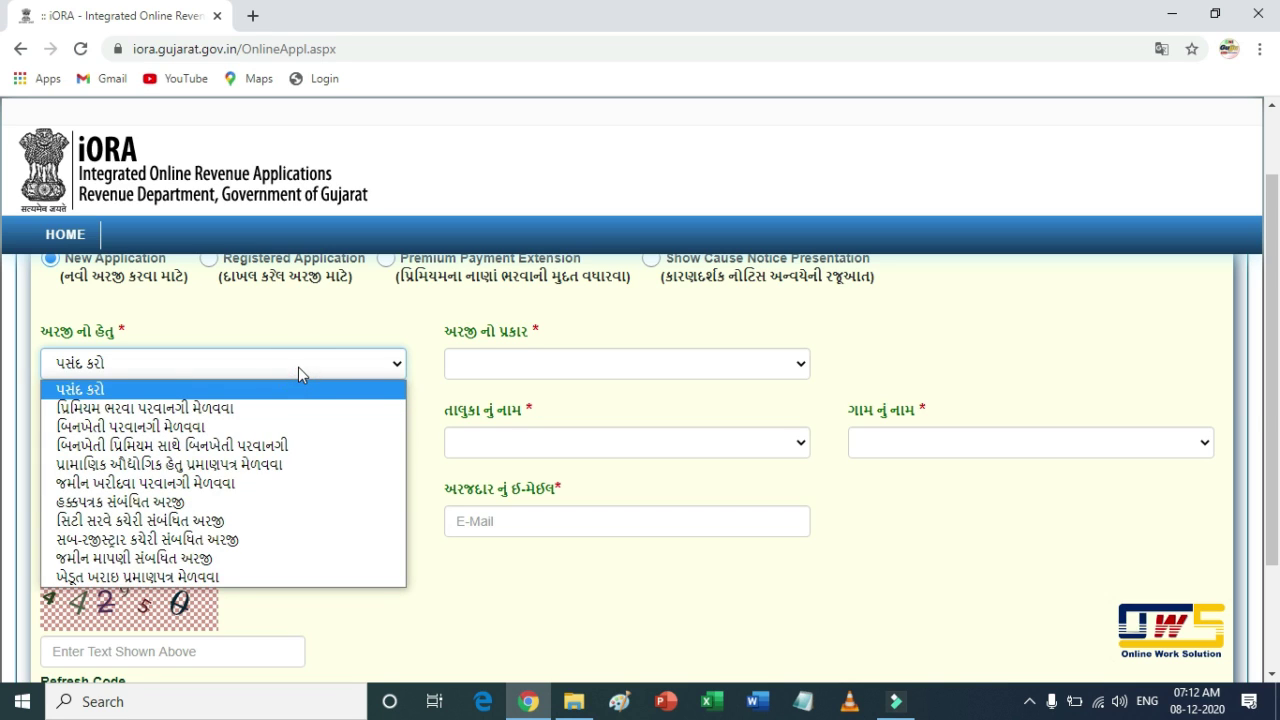
pyautogui.click(226, 564)
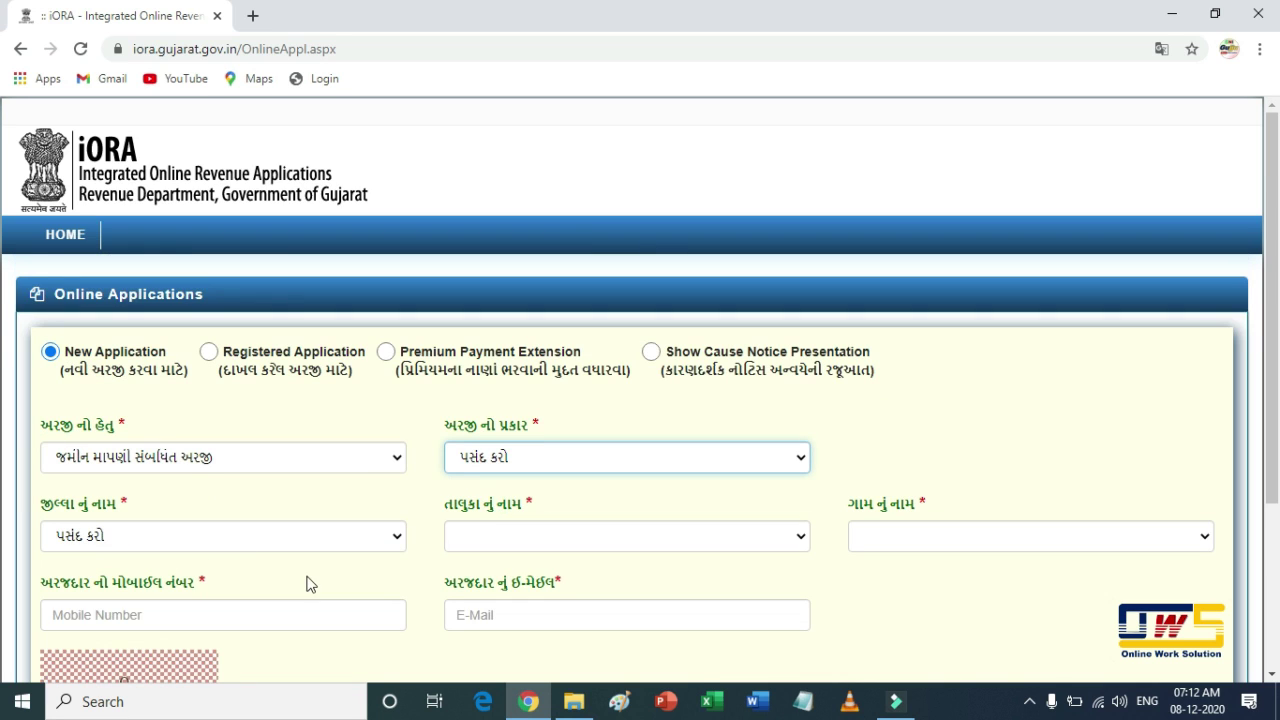
pyautogui.click(560, 456)
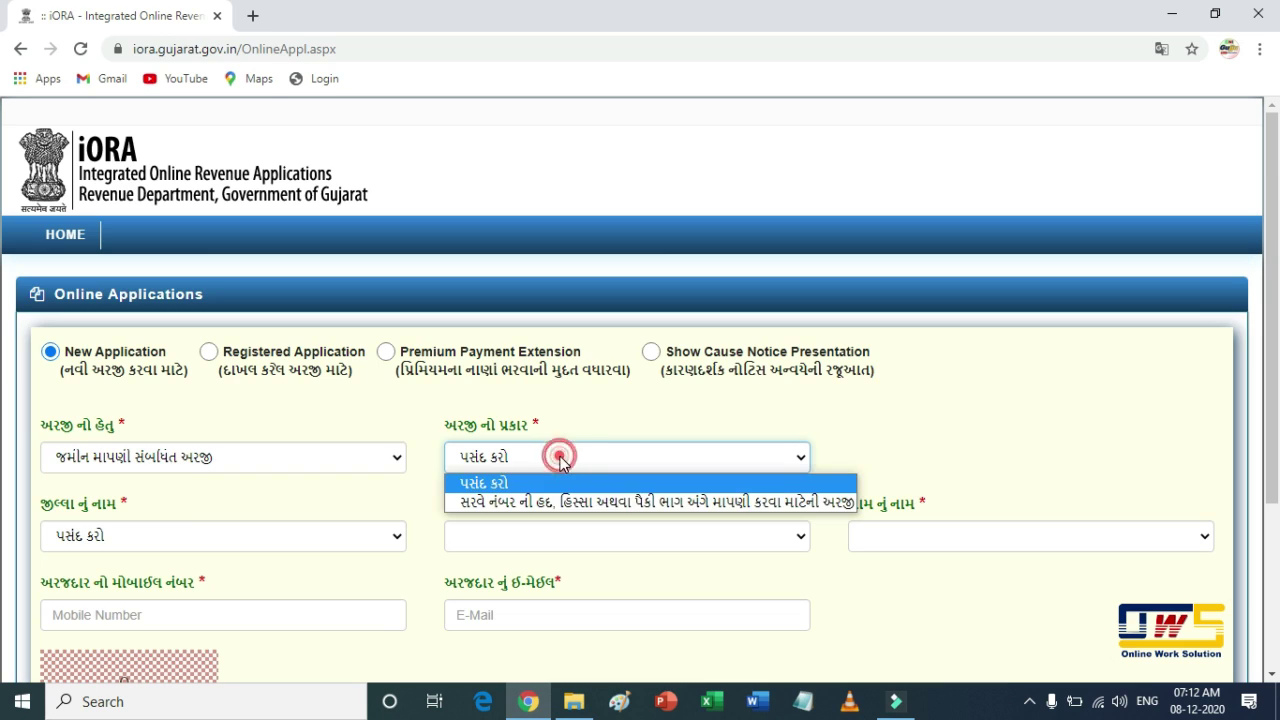
pyautogui.click(576, 510)
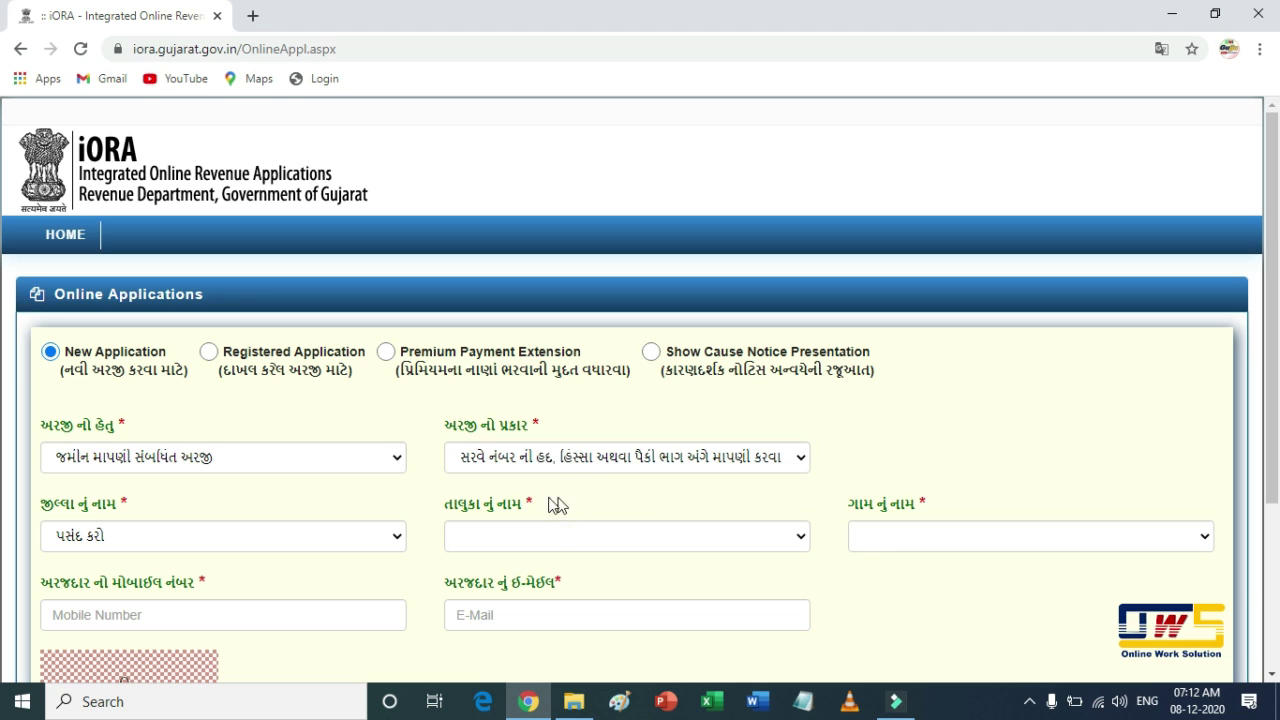
# - Set the land's location to district જામનગર, taluka જામનગર ગ્રામ્ય and village વેરતીયા
pyautogui.click(255, 538)
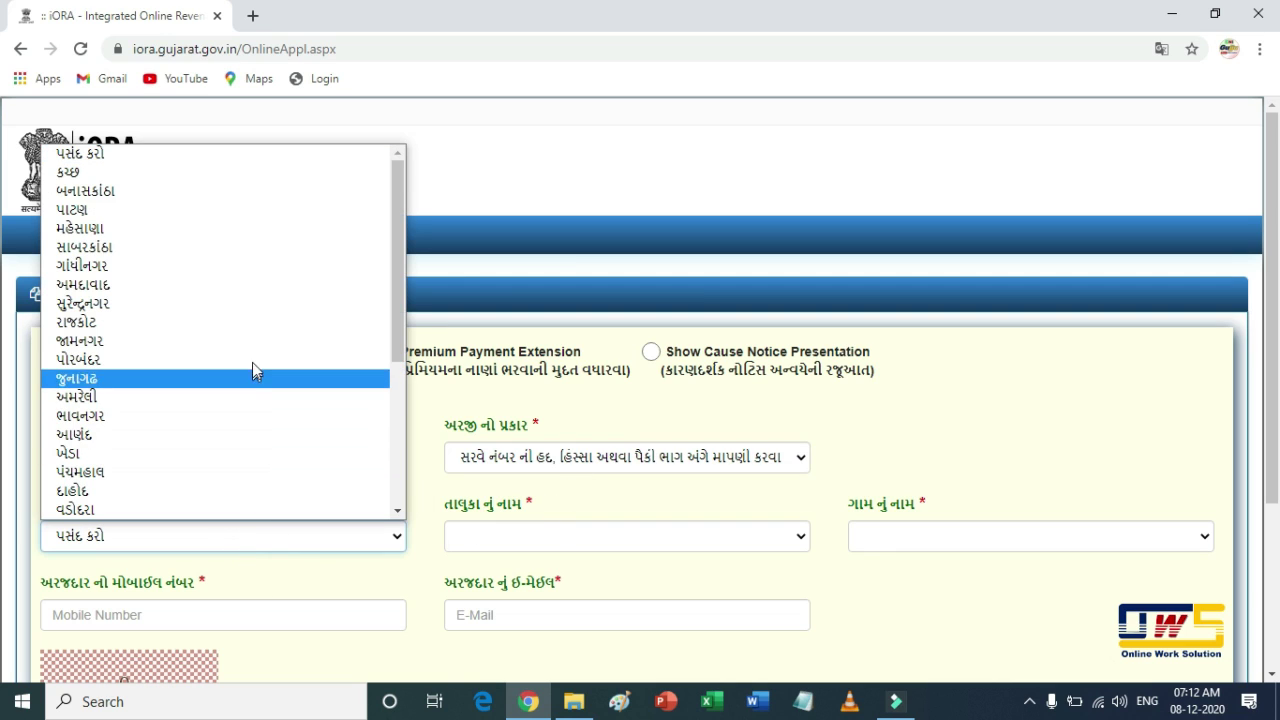
pyautogui.click(255, 341)
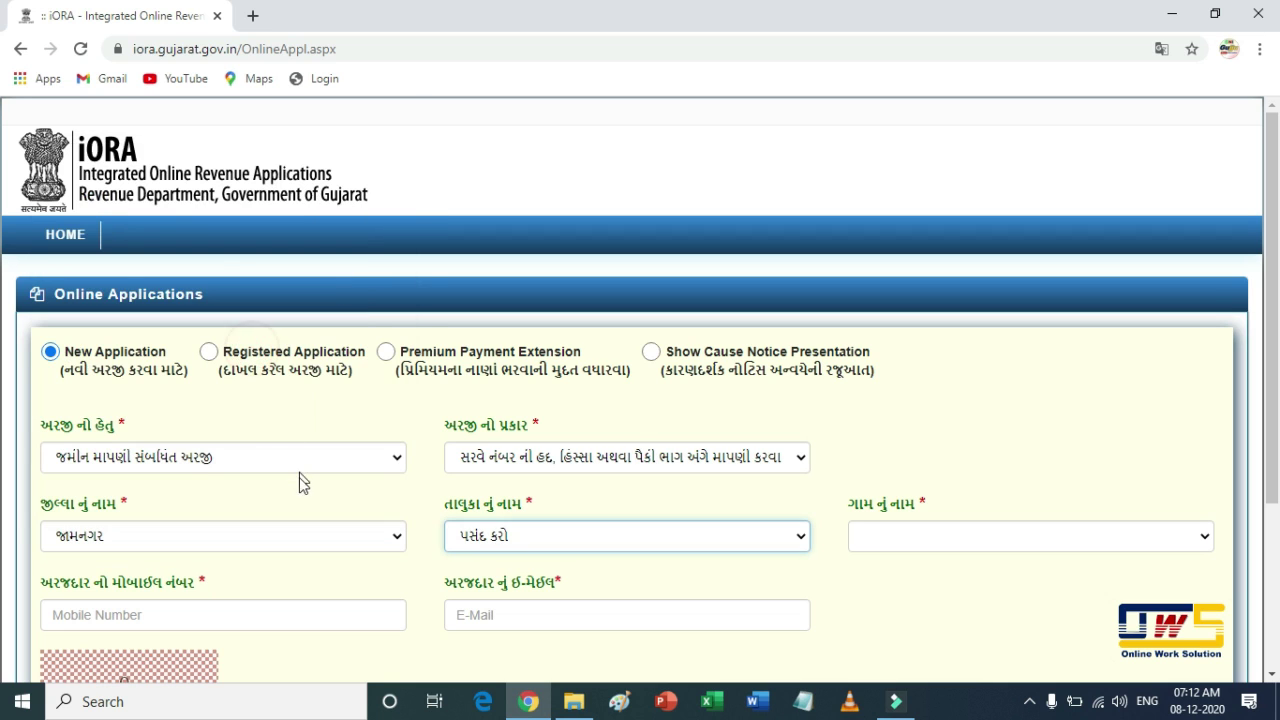
pyautogui.click(506, 538)
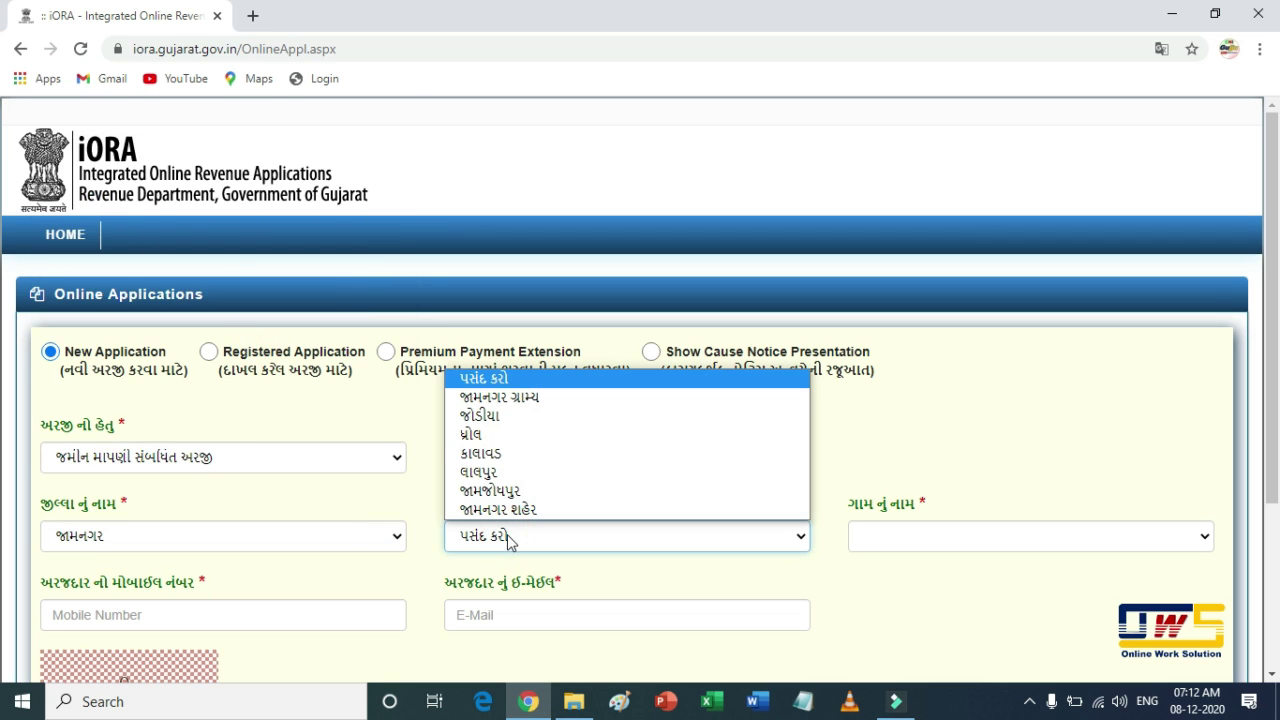
pyautogui.click(519, 400)
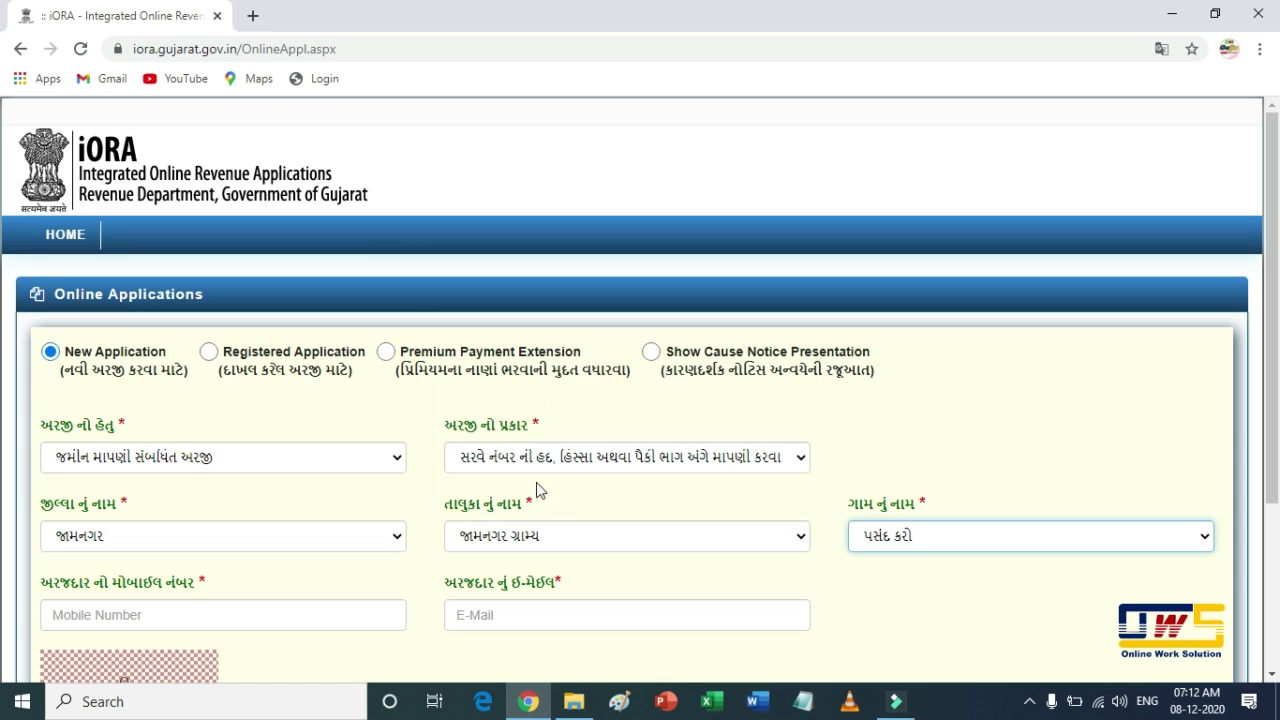
pyautogui.click(962, 544)
pyautogui.scroll(-15, 969, 461)
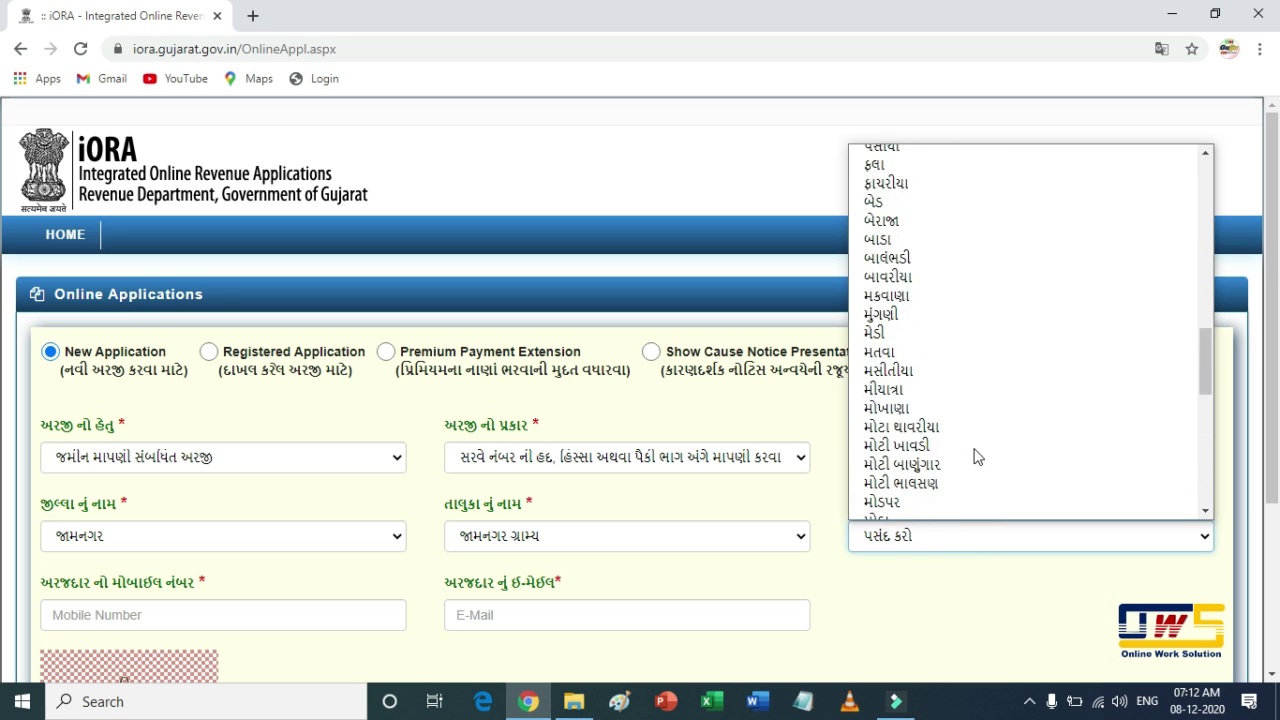
pyautogui.scroll(-2, 977, 456)
pyautogui.scroll(4, 976, 455)
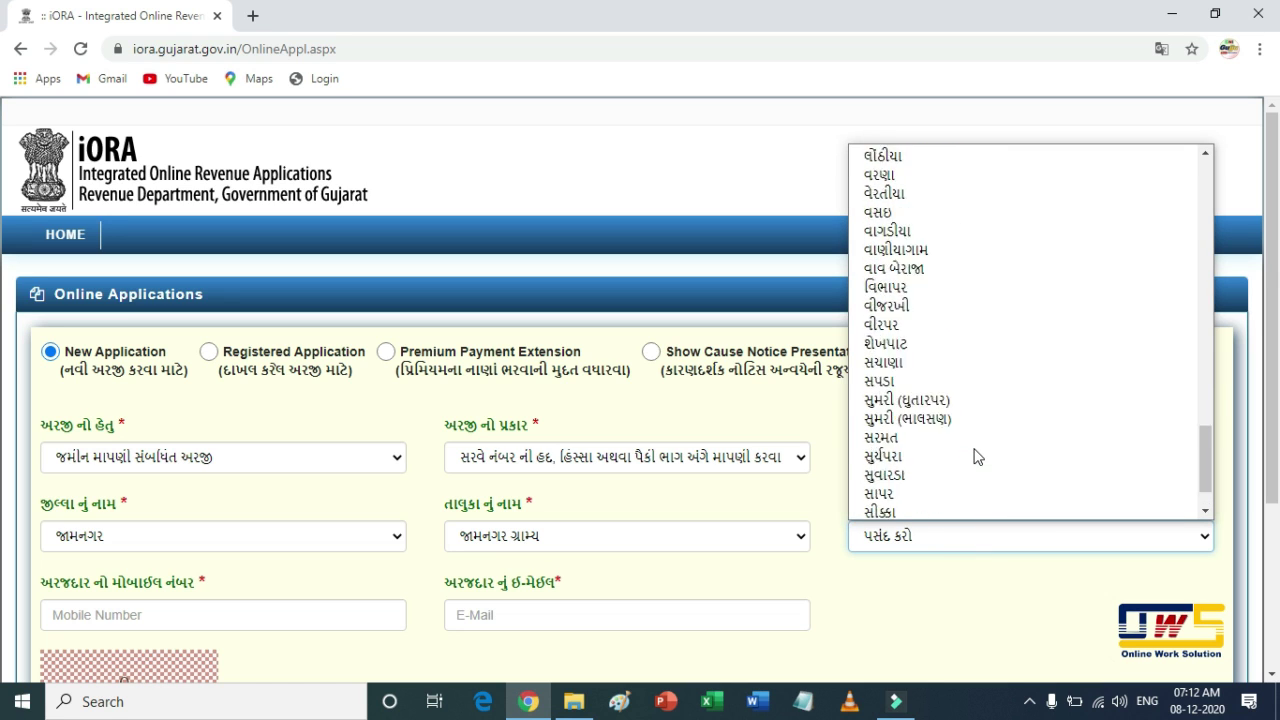
pyautogui.click(930, 322)
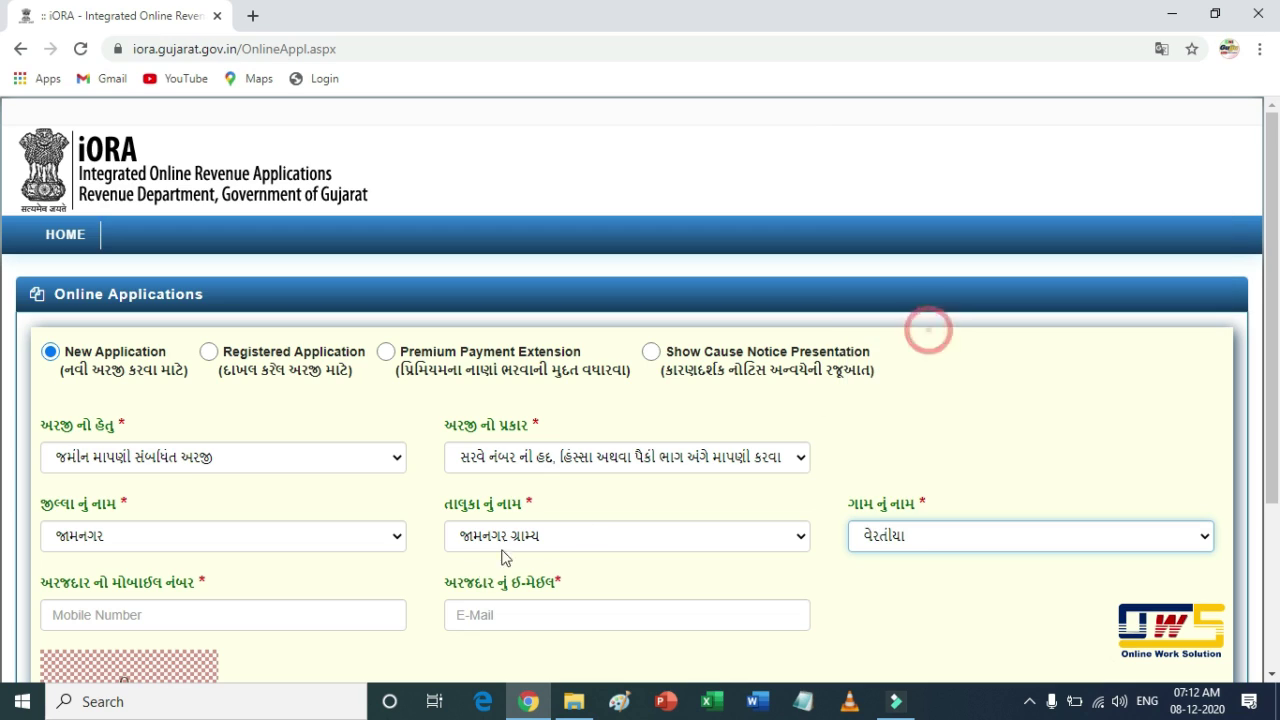
# - Enter the applicant's mobile number, e-mail and the captcha text, and generate the OTPs
pyautogui.click(221, 614)
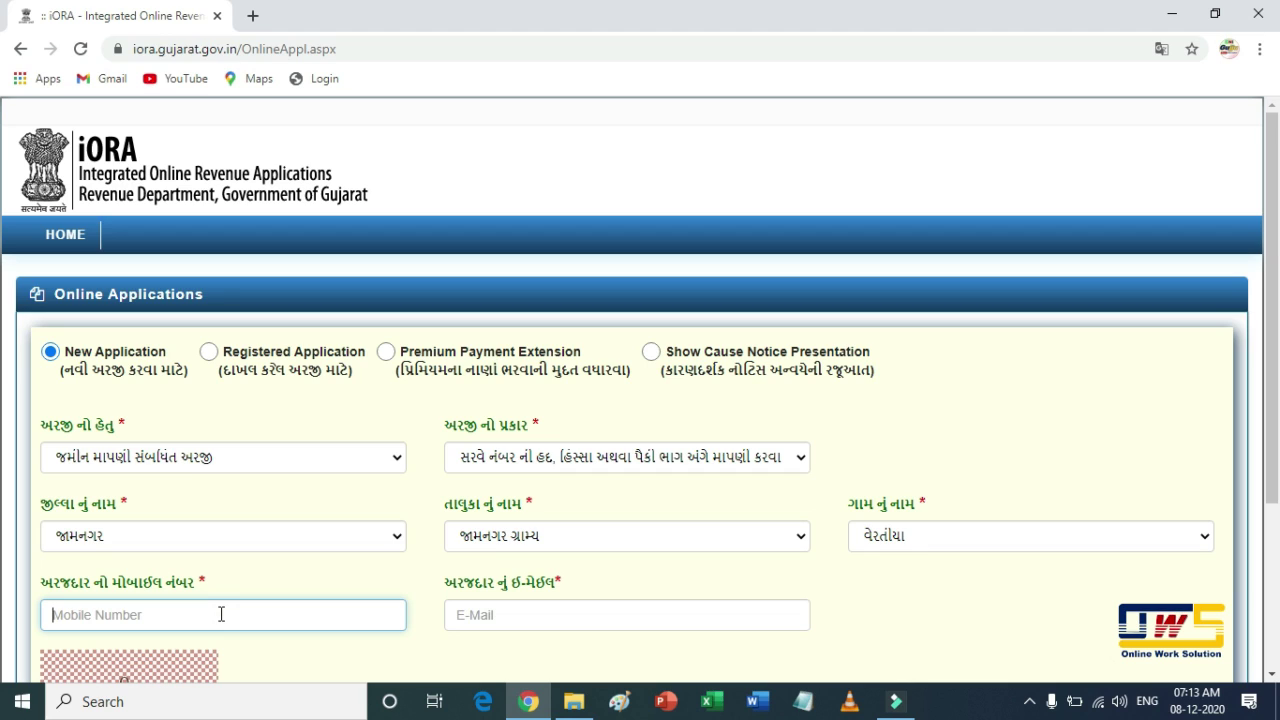
pyautogui.click(496, 615)
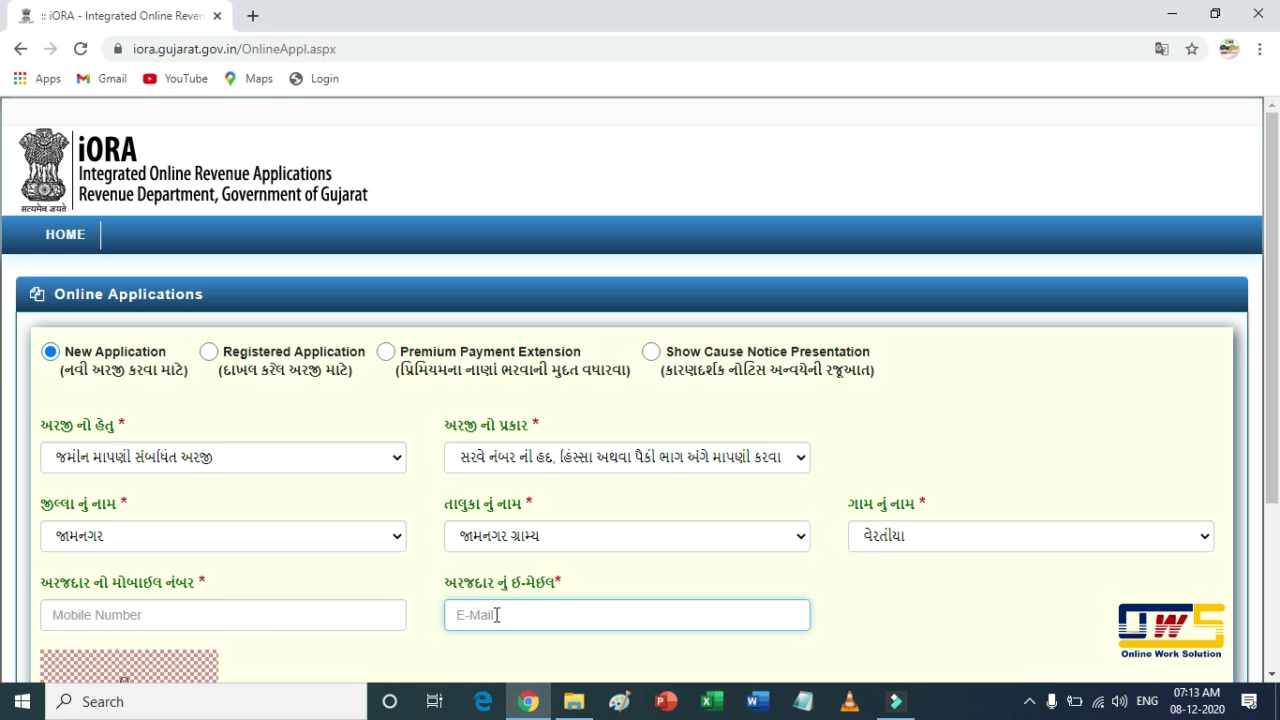
pyautogui.scroll(-2, 496, 615)
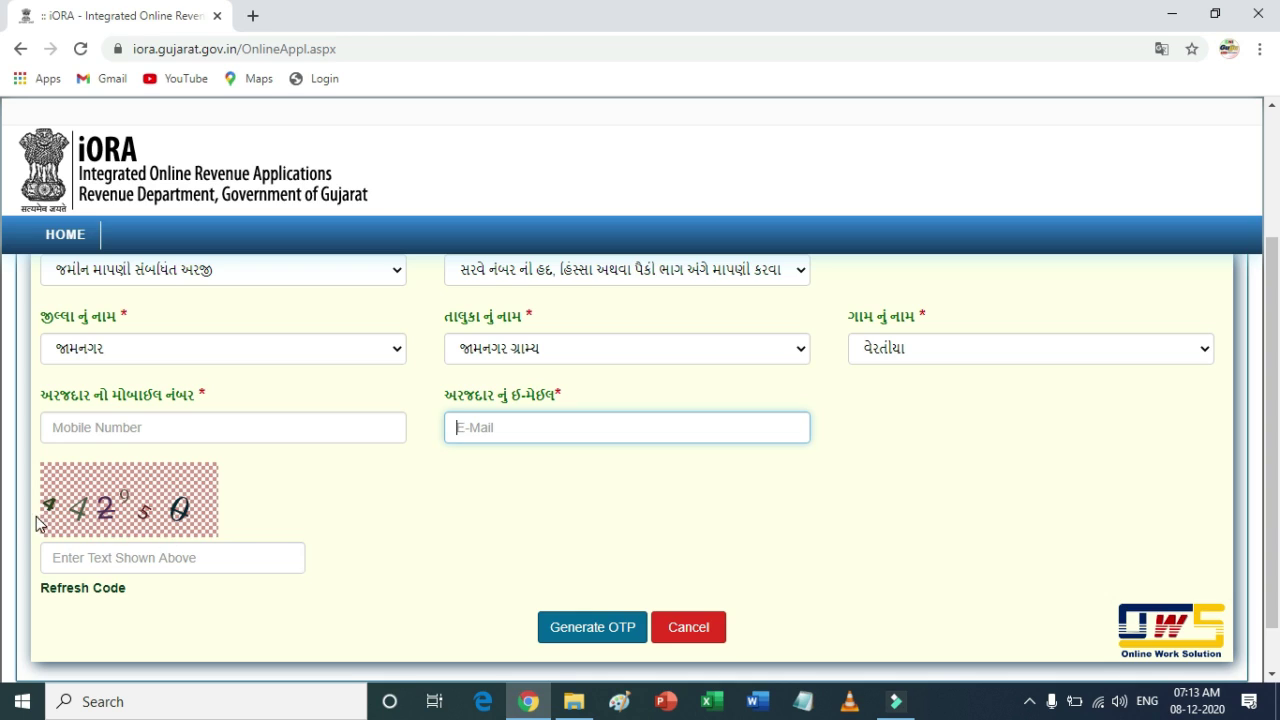
pyautogui.click(82, 563)
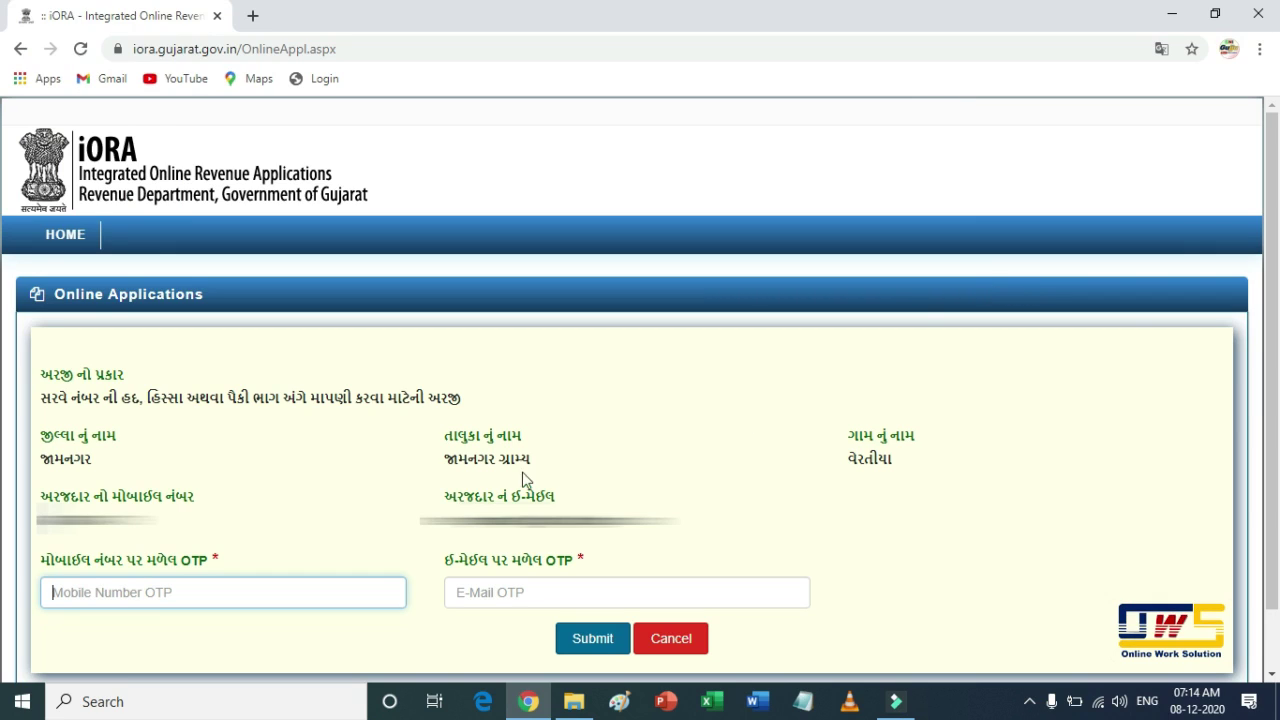
# - Enter the OTPs received on the applicant's mobile number and e-mail, and submit them to open the application form
pyautogui.click(38, 526)
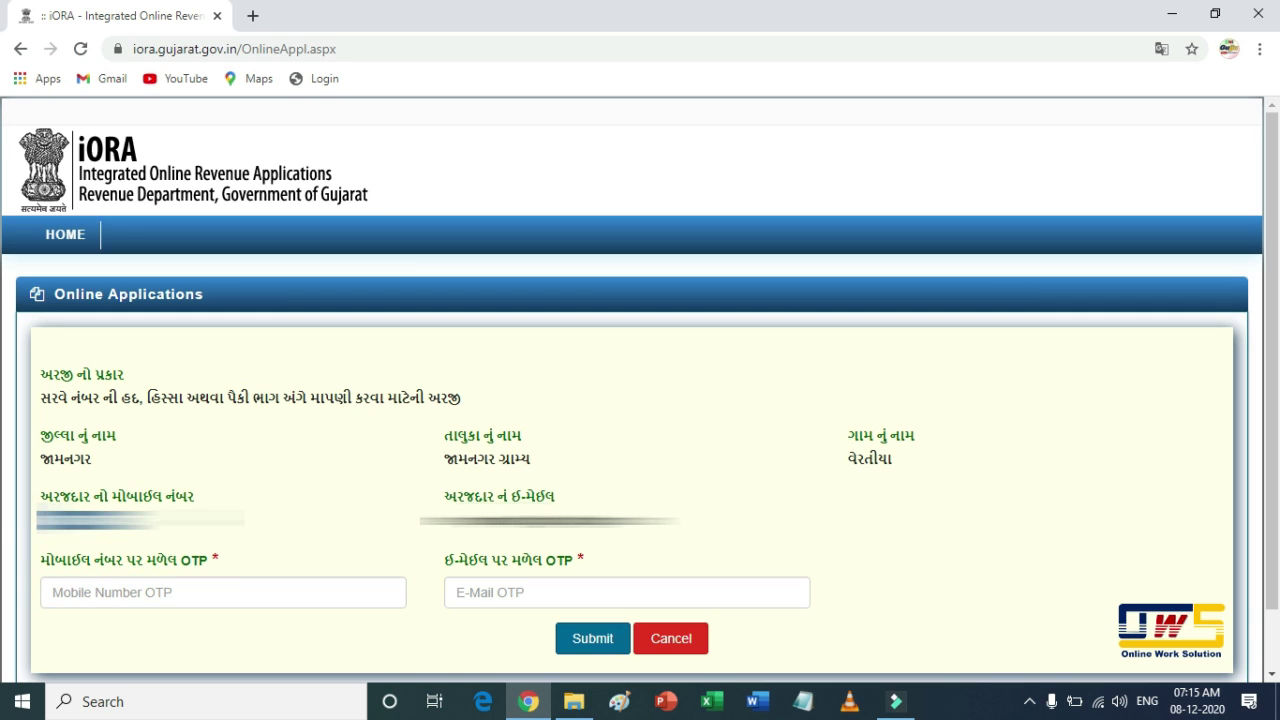
pyautogui.click(112, 595)
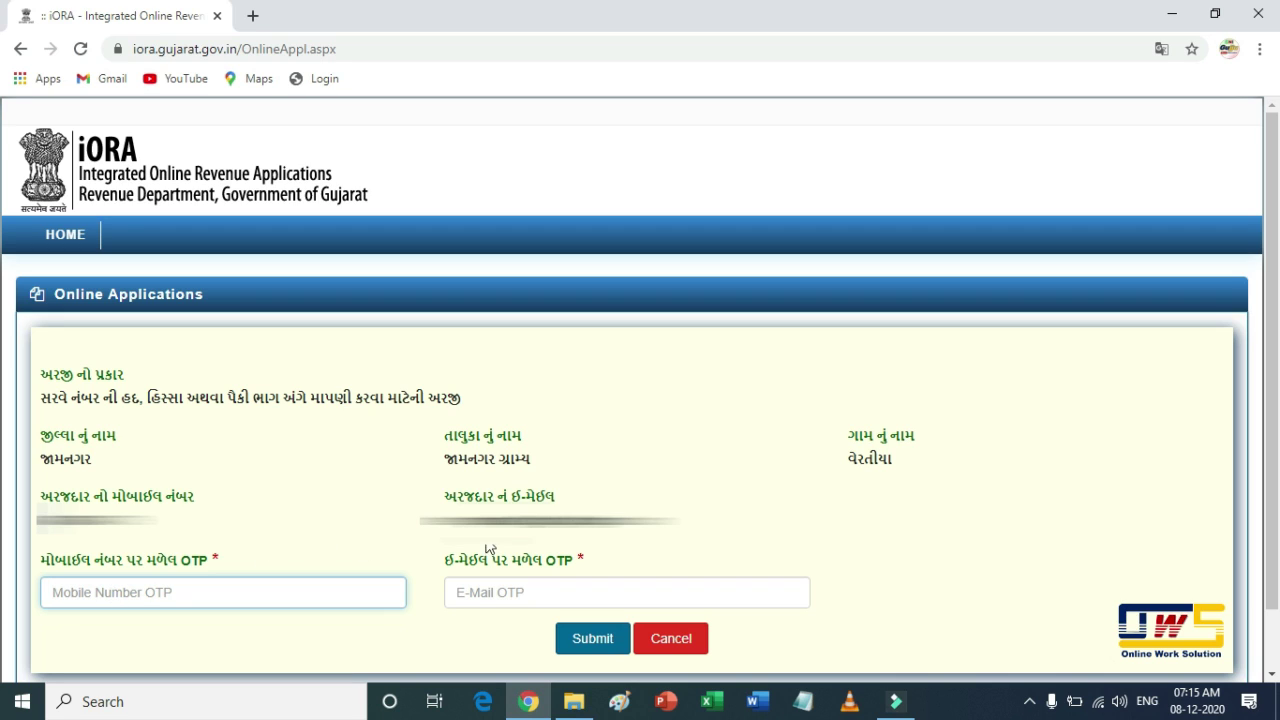
pyautogui.moveTo(422, 538); pyautogui.dragTo(646, 548)
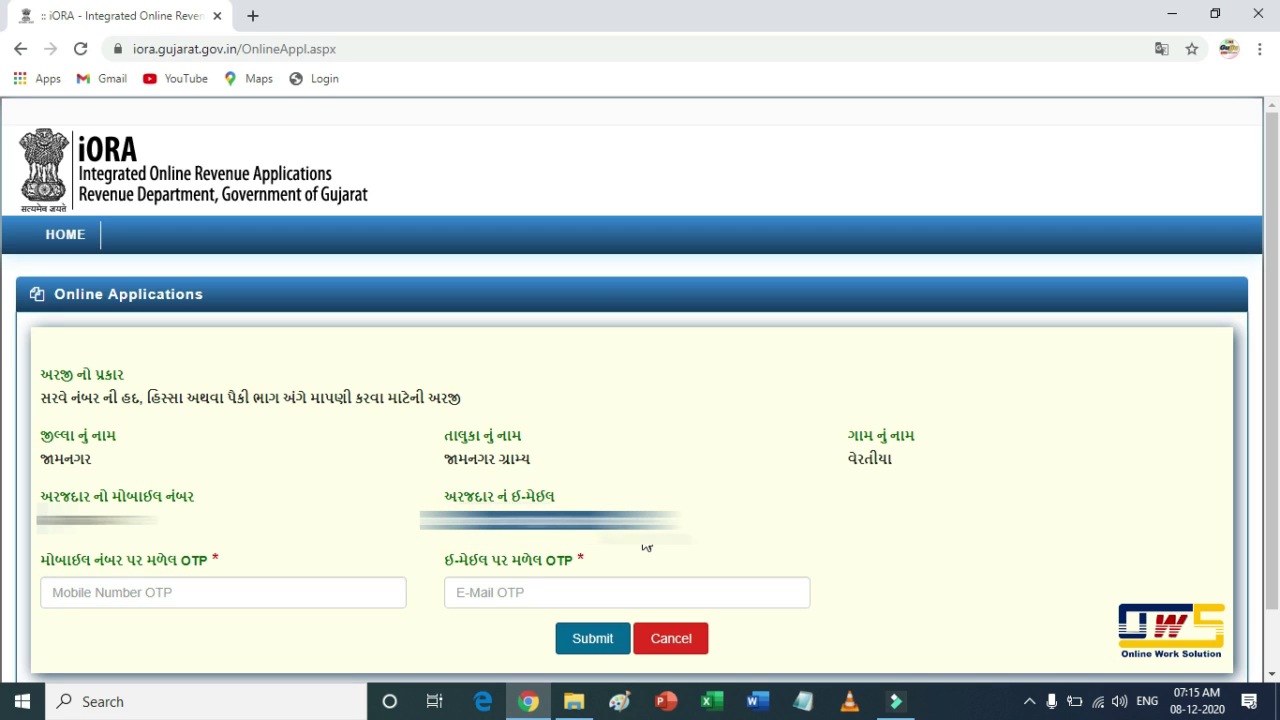
pyautogui.click(512, 592)
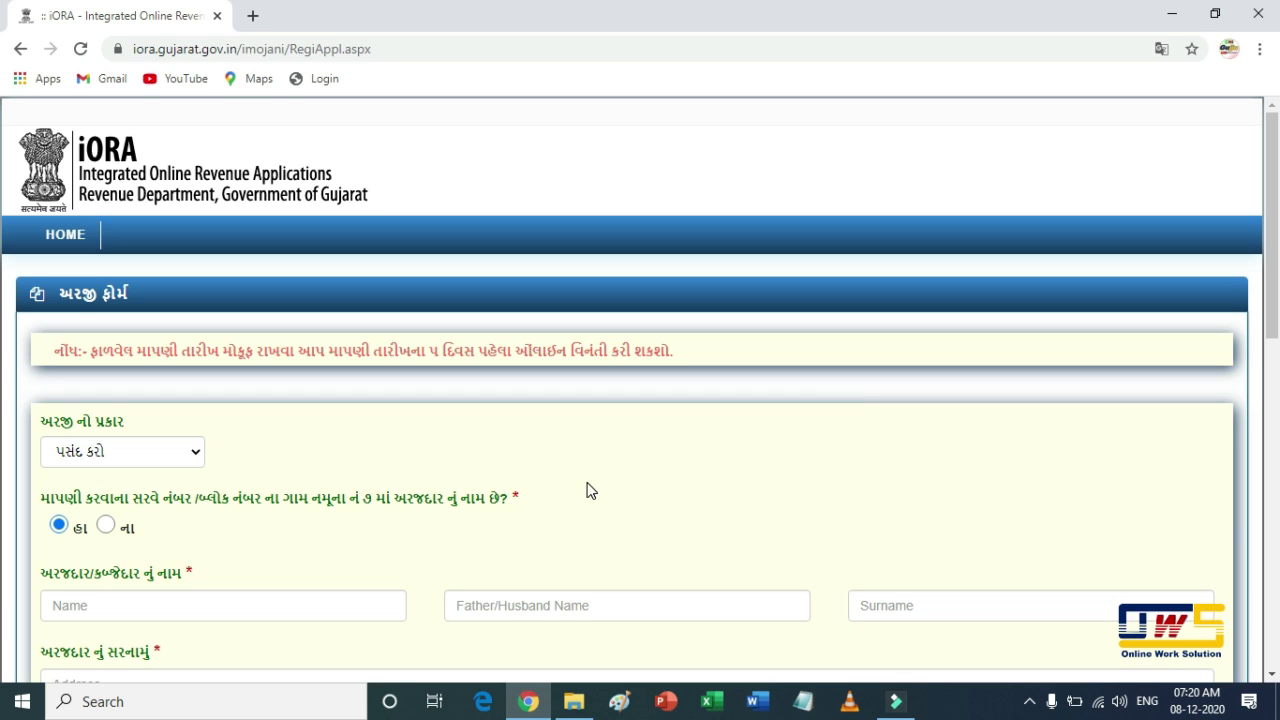
# - Examine the application type options, the village form 7 name question, and the applicant's name, address and pincode fields
pyautogui.click(170, 457)
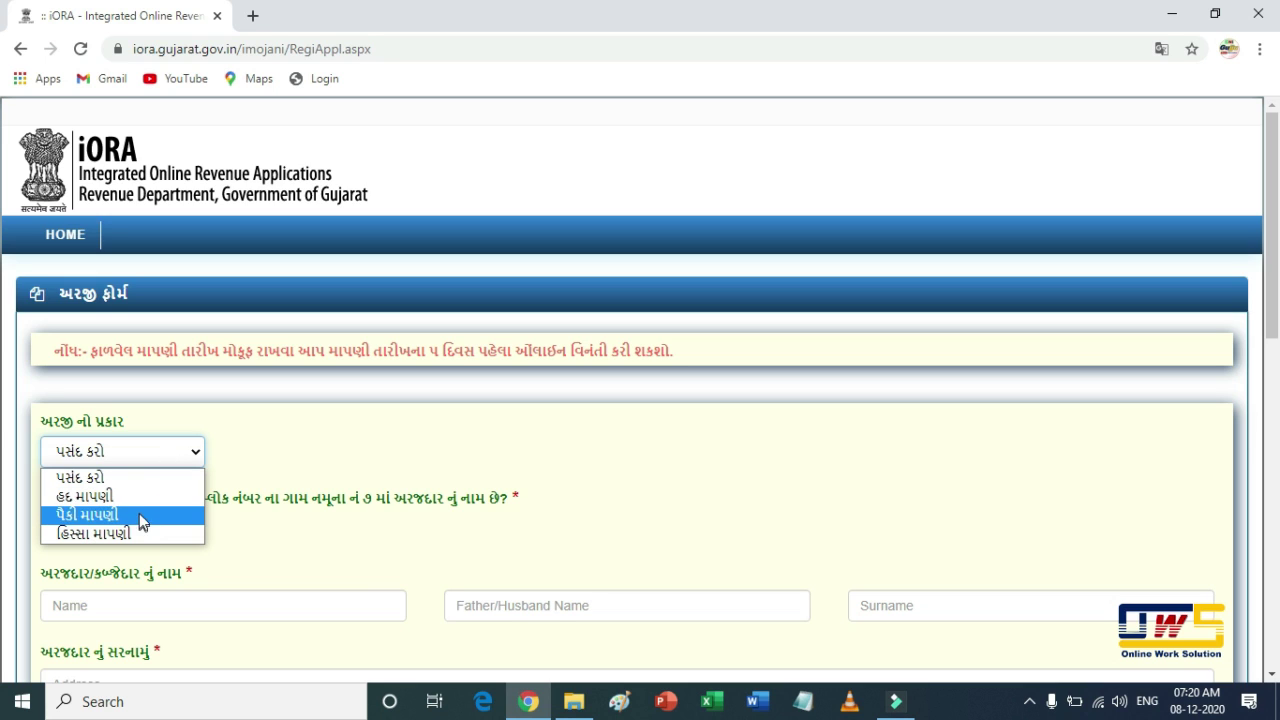
pyautogui.click(268, 453)
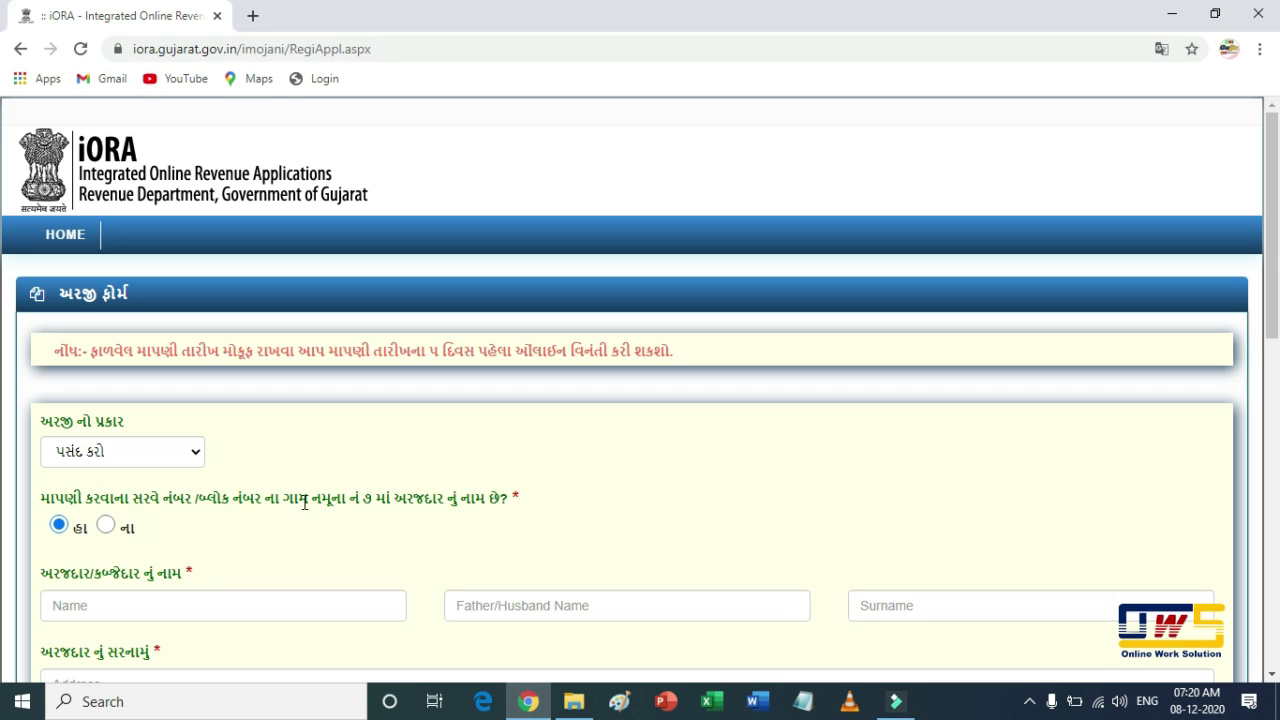
pyautogui.moveTo(300, 498); pyautogui.dragTo(510, 488)
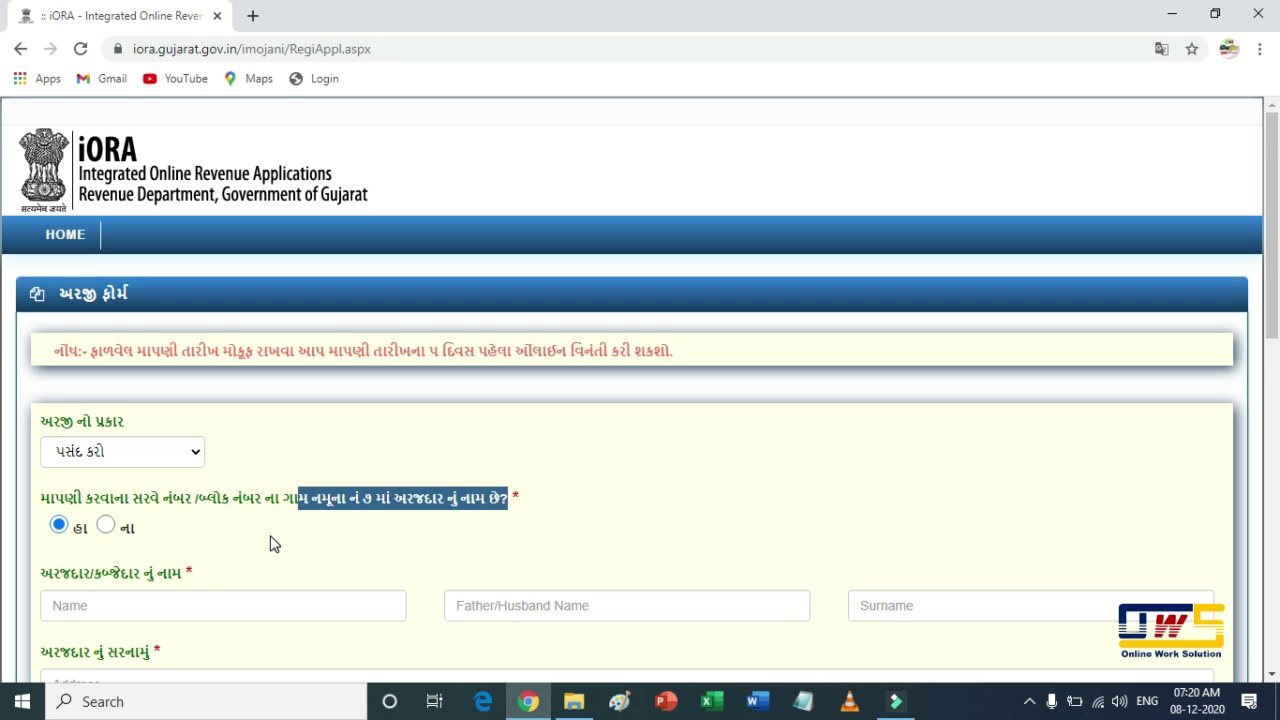
pyautogui.scroll(-1, 271, 540)
pyautogui.click(205, 516)
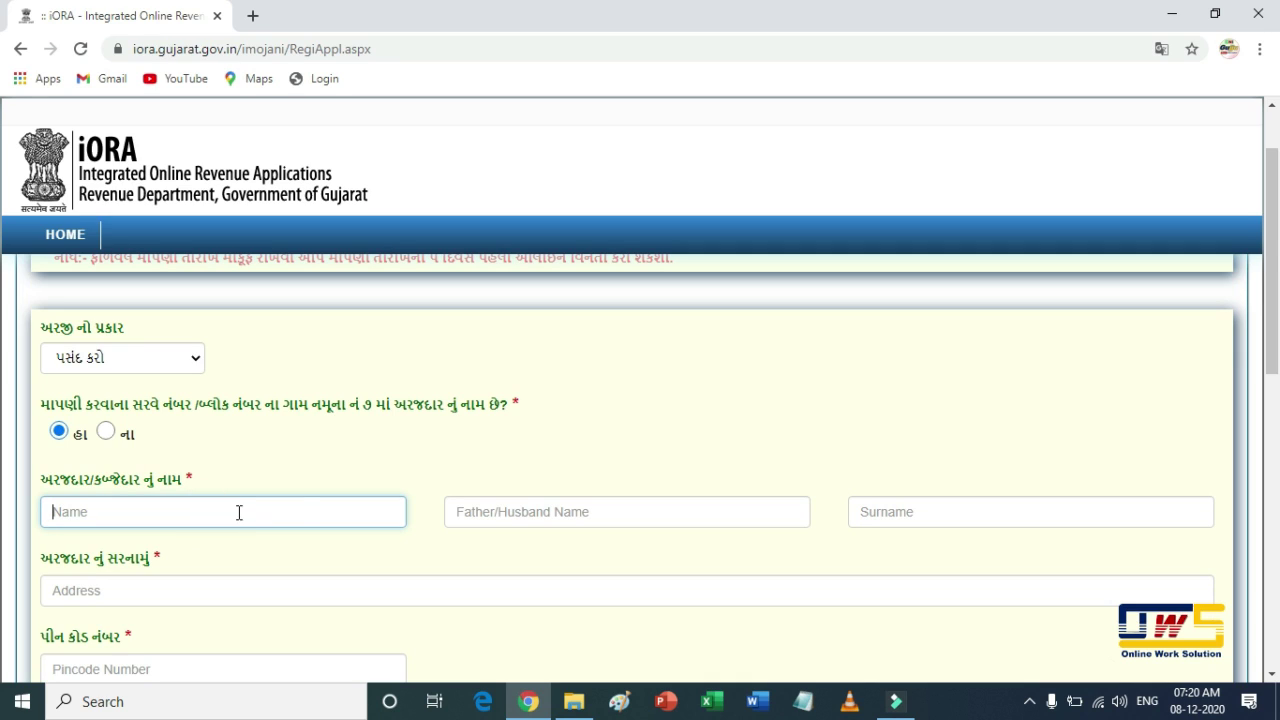
pyautogui.click(514, 511)
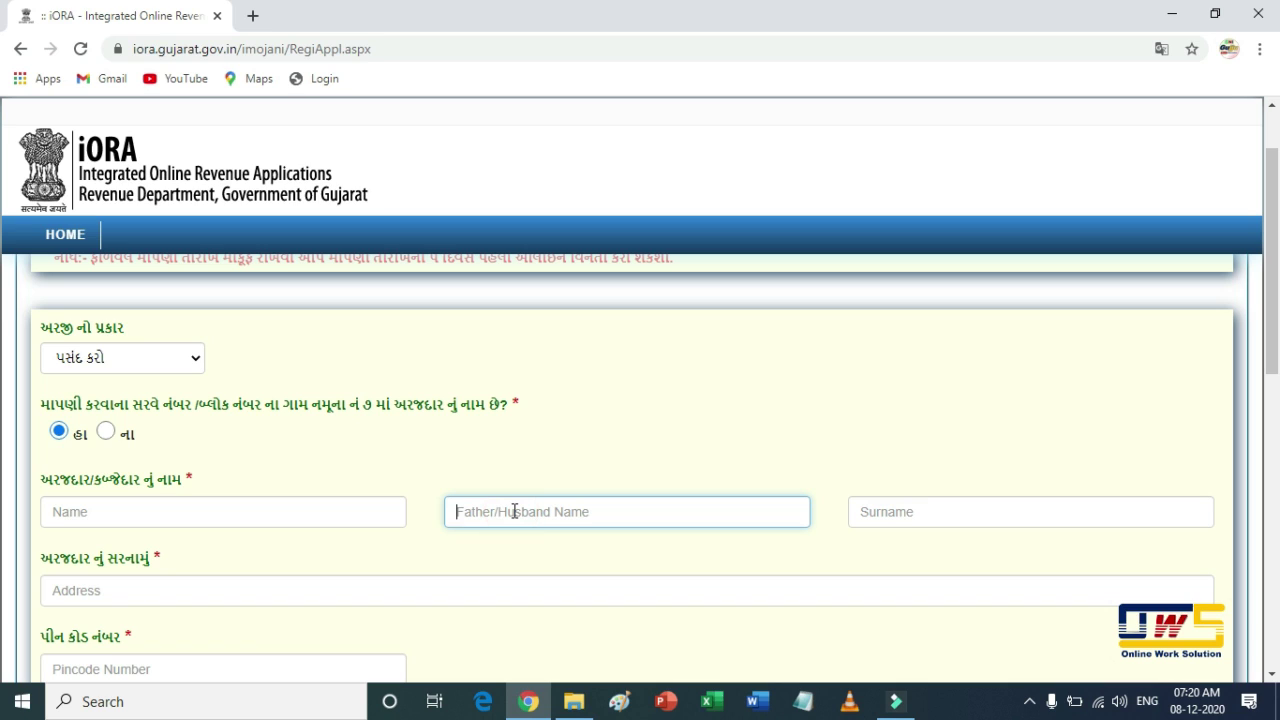
pyautogui.click(980, 502)
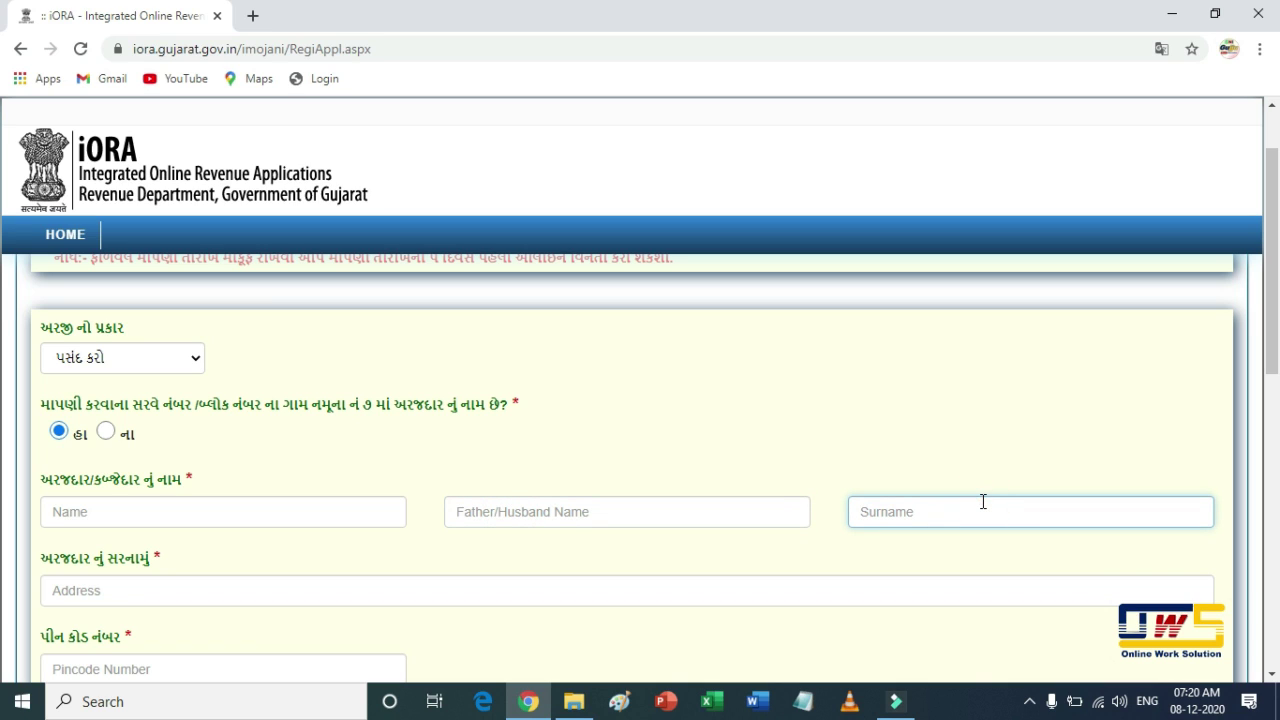
pyautogui.click(189, 588)
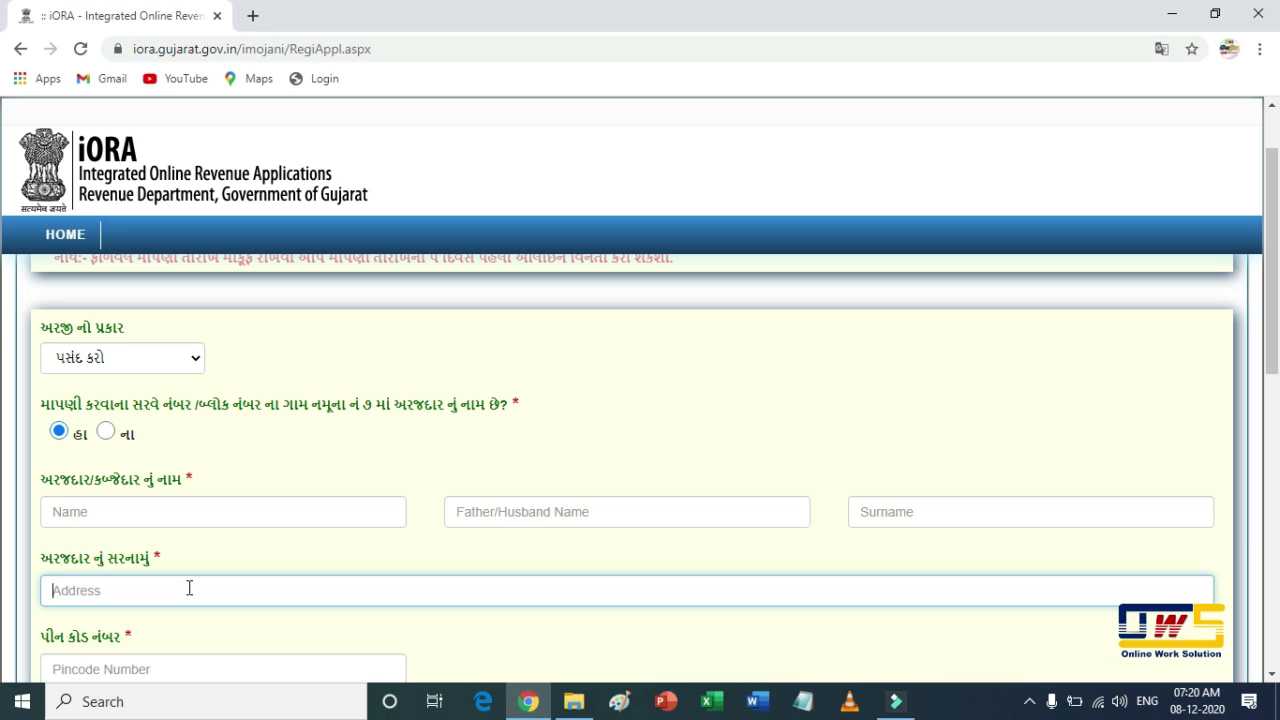
pyautogui.click(106, 664)
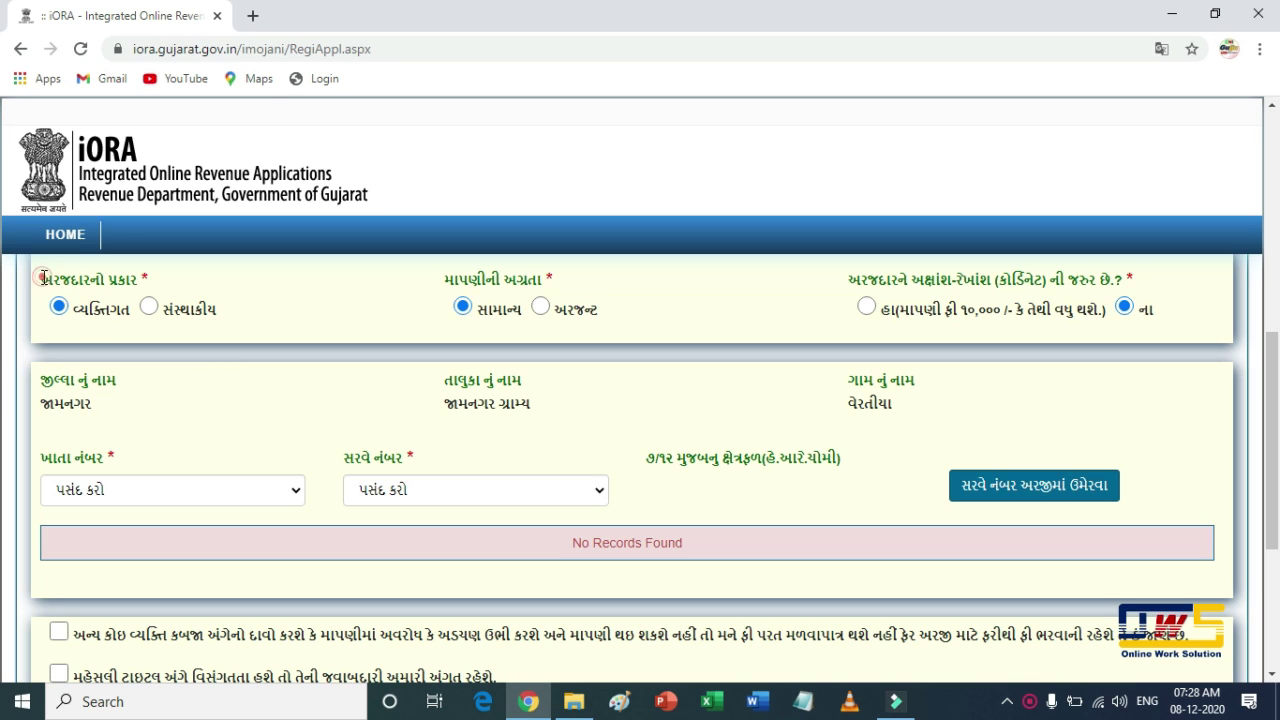
# - Examine the applicant type, measurement priority and latitude-longitude coordinate choices, including the fee note for coordinates
pyautogui.moveTo(40, 280); pyautogui.dragTo(134, 281)
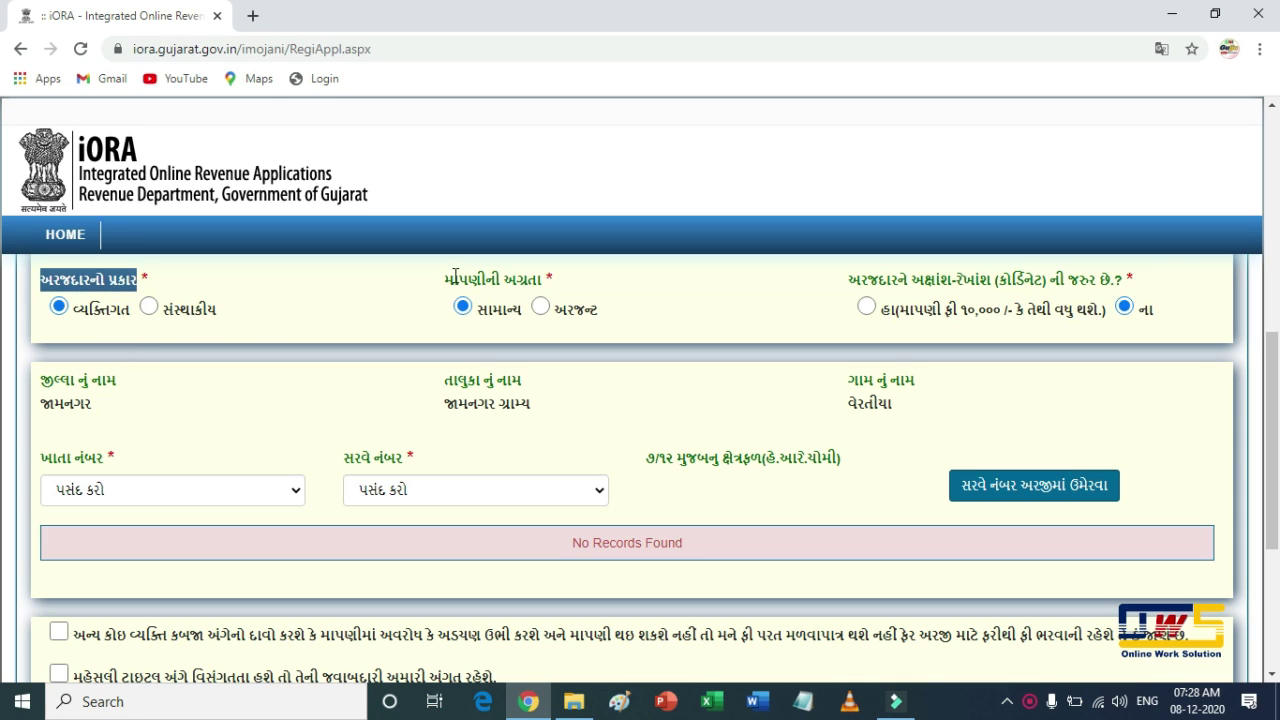
pyautogui.moveTo(445, 279); pyautogui.dragTo(542, 281)
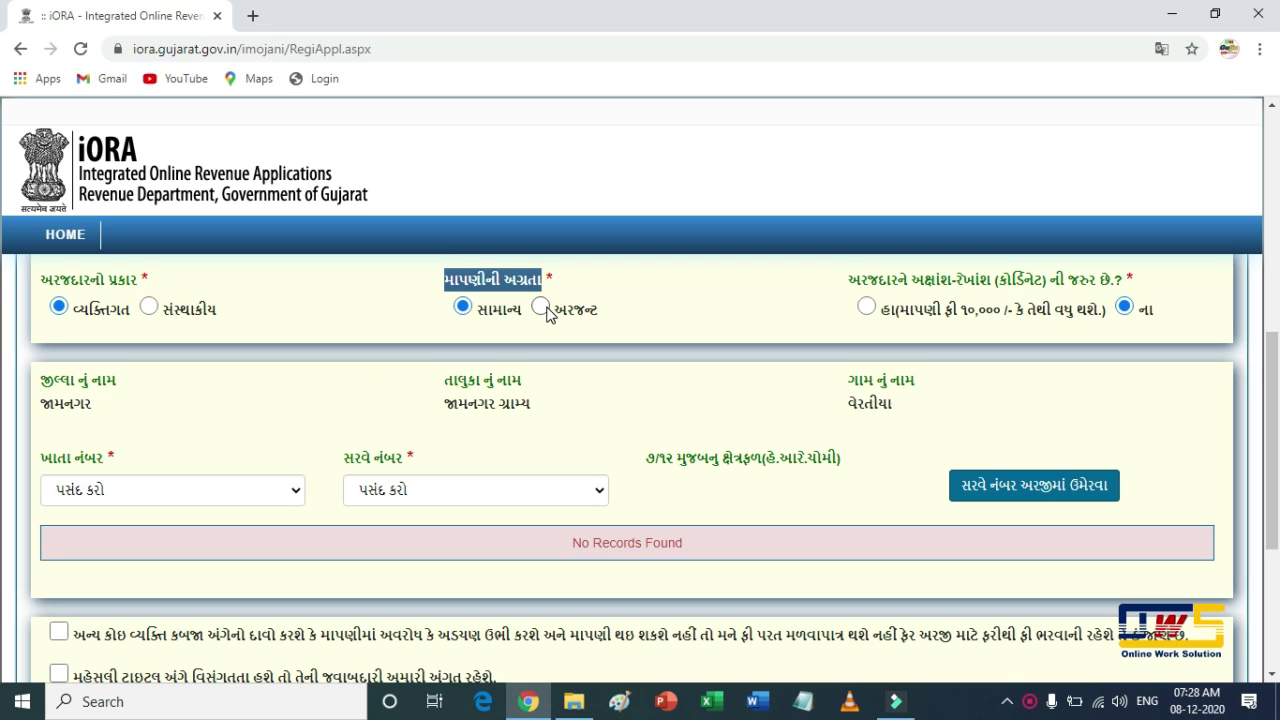
pyautogui.moveTo(862, 281); pyautogui.dragTo(1124, 283)
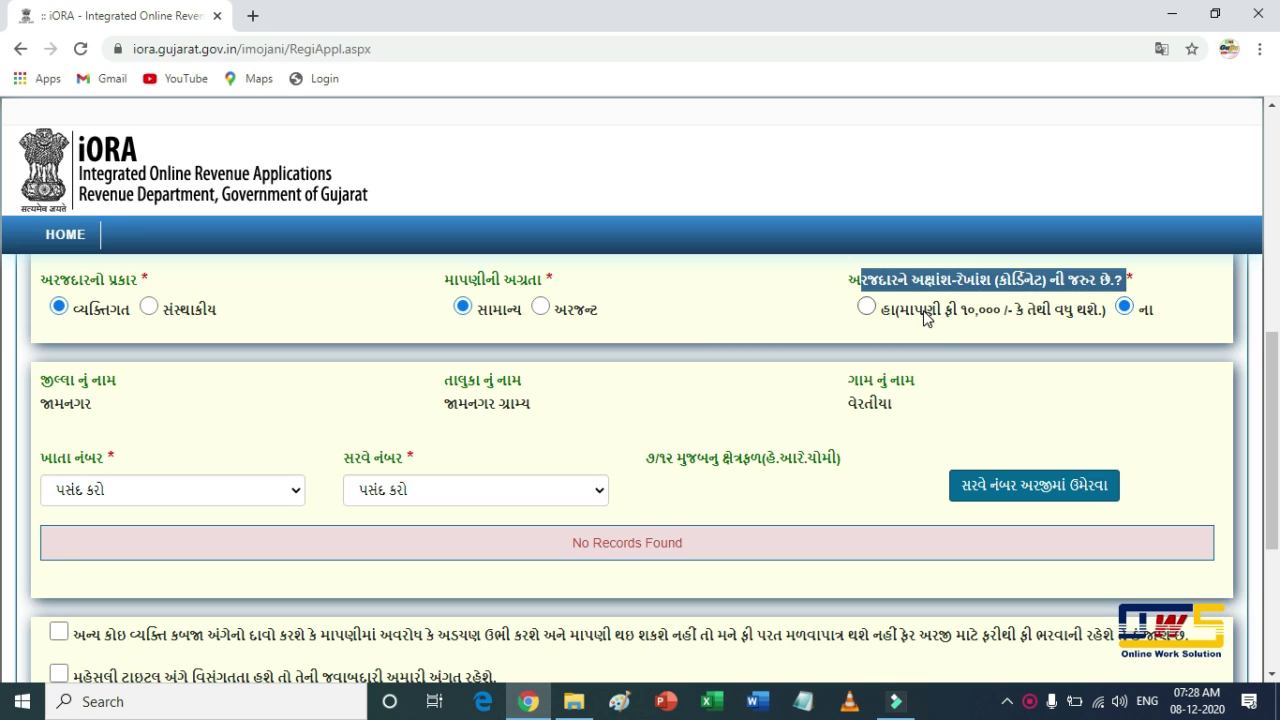
pyautogui.moveTo(923, 310); pyautogui.dragTo(1026, 322)
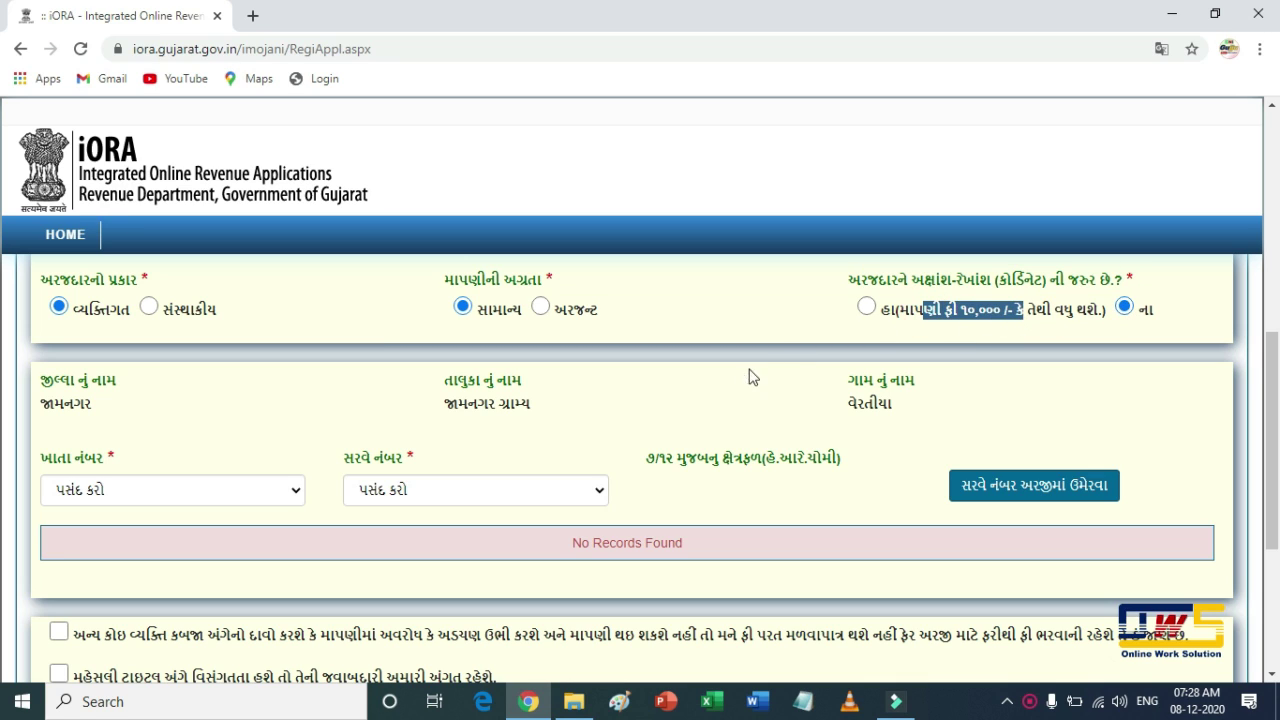
# - Check the land's district, taluka and village, then select its khata number and survey number 535 for the measurement application
pyautogui.moveTo(57, 404); pyautogui.dragTo(91, 405)
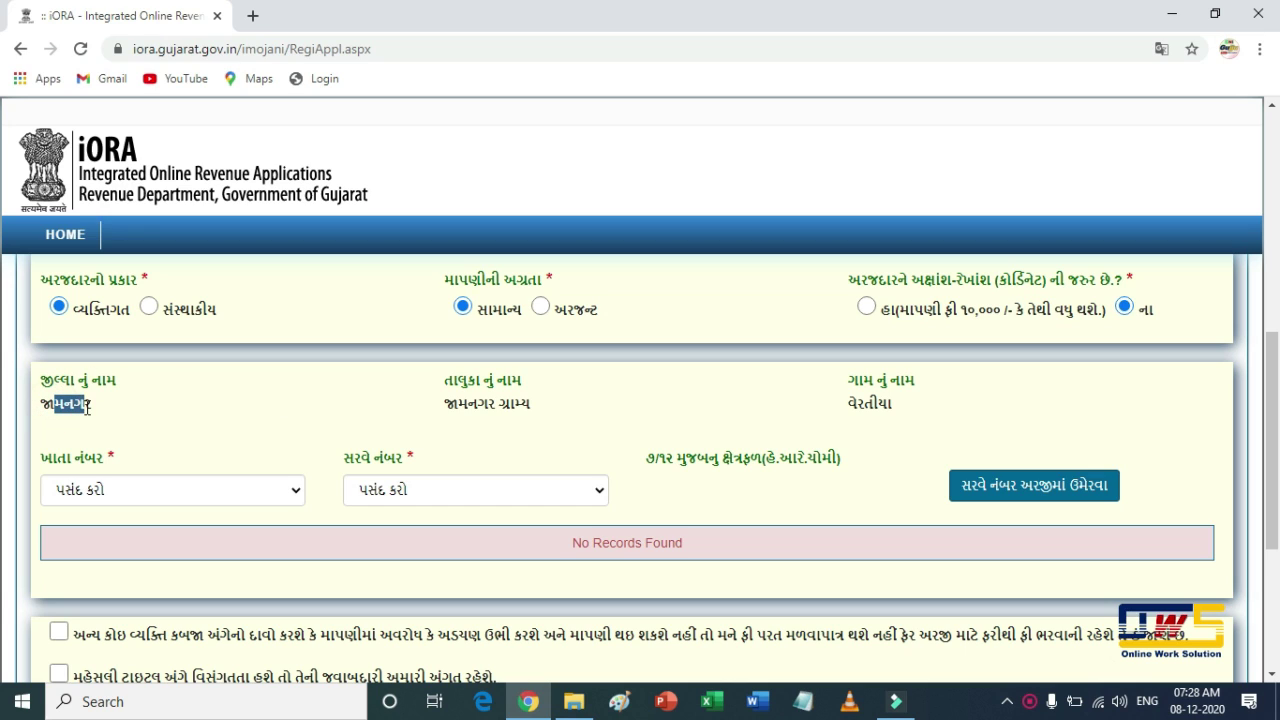
pyautogui.moveTo(457, 404); pyautogui.dragTo(530, 405)
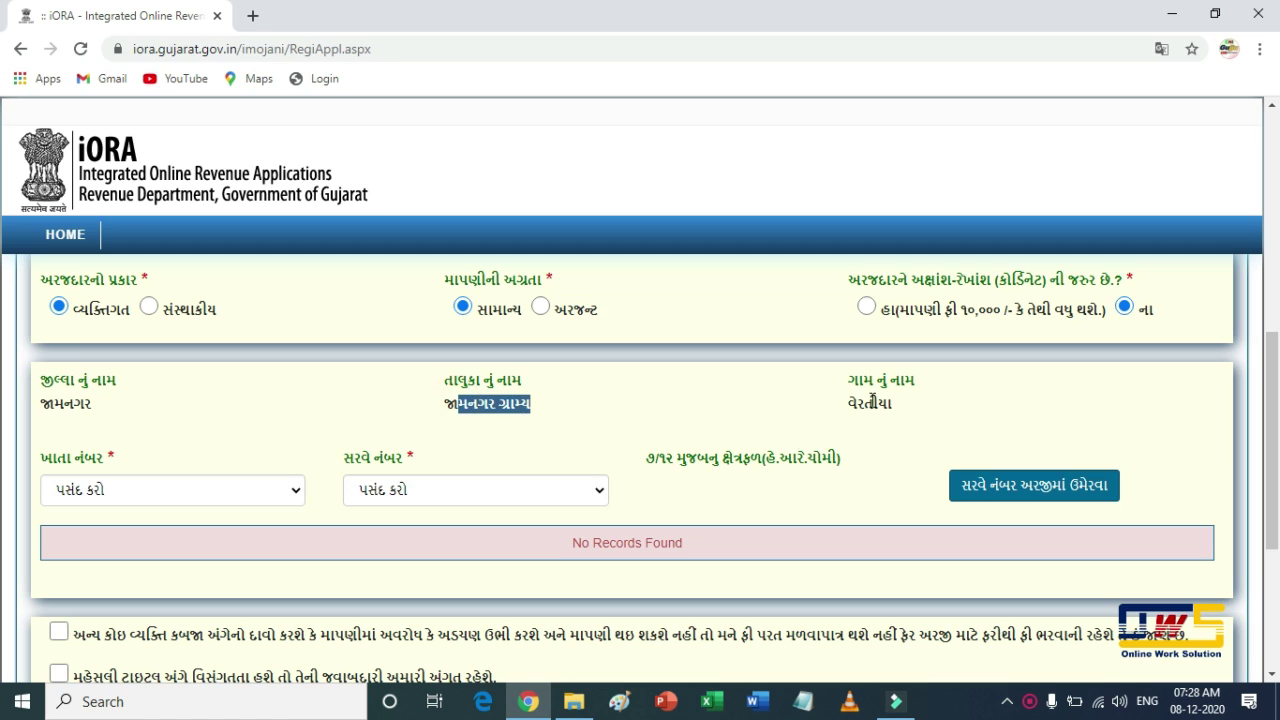
pyautogui.moveTo(850, 404); pyautogui.dragTo(896, 410)
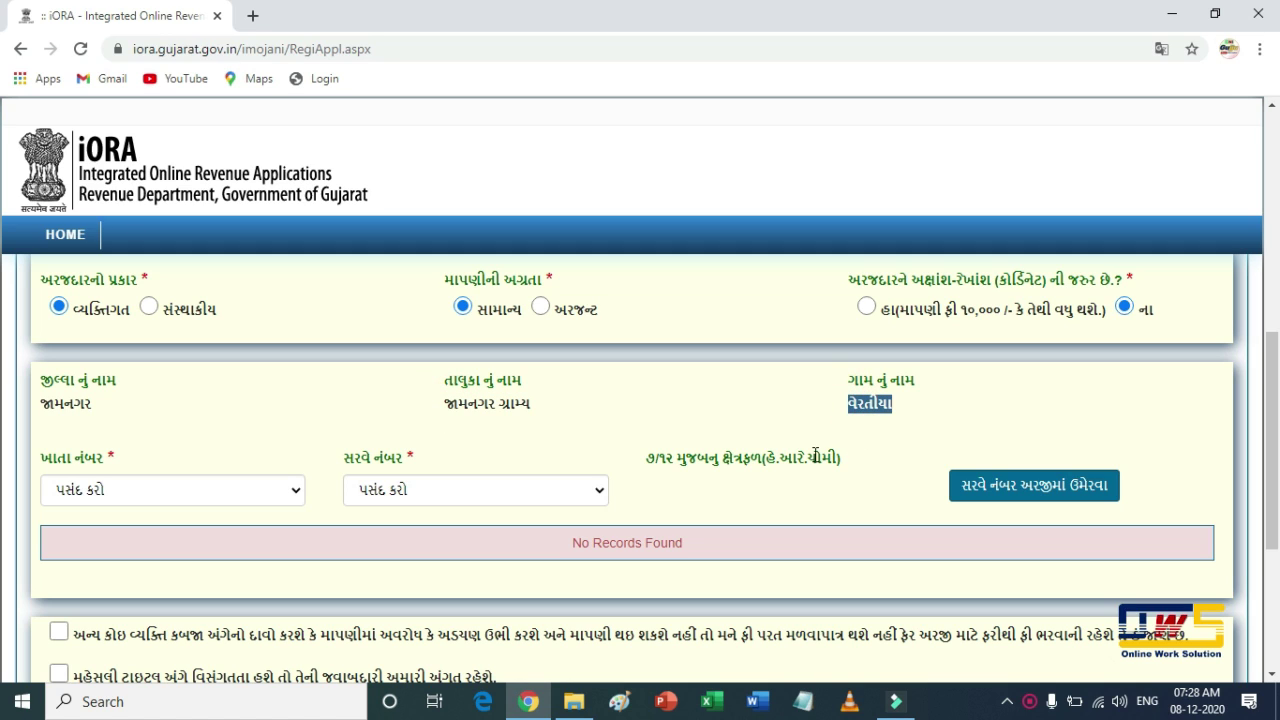
pyautogui.click(210, 490)
pyautogui.scroll(-8, 205, 314)
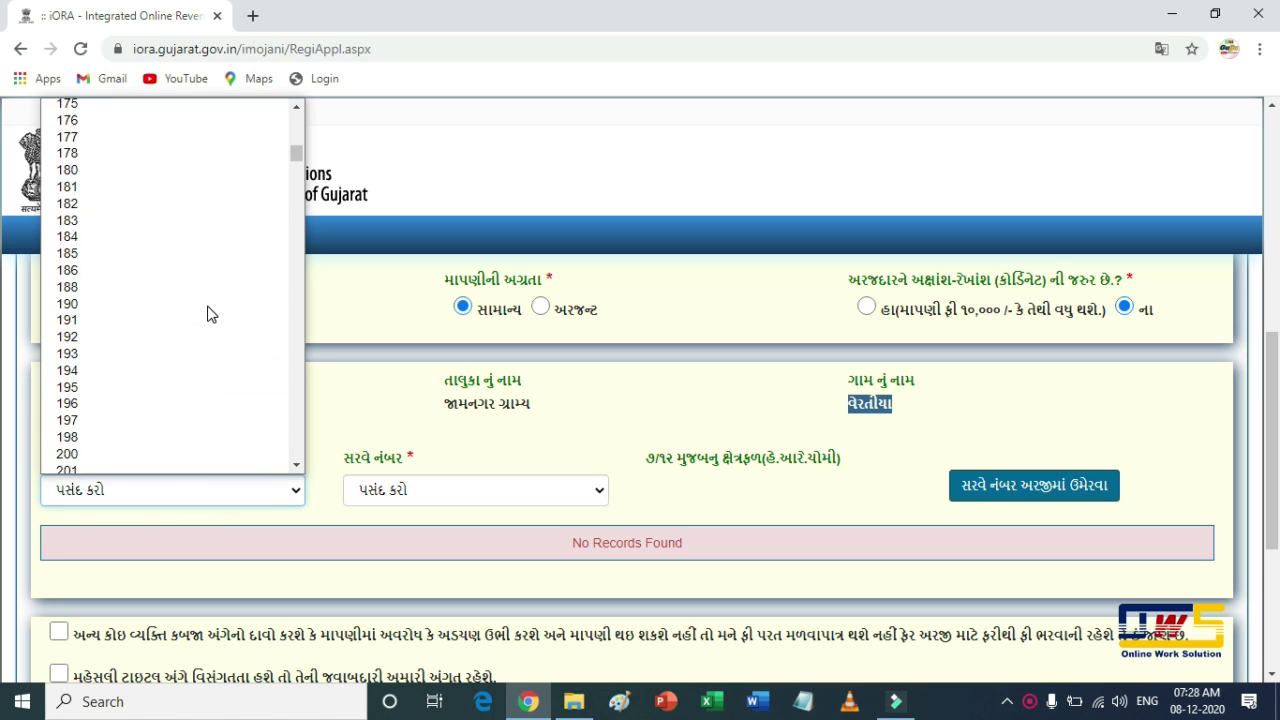
pyautogui.click(197, 312)
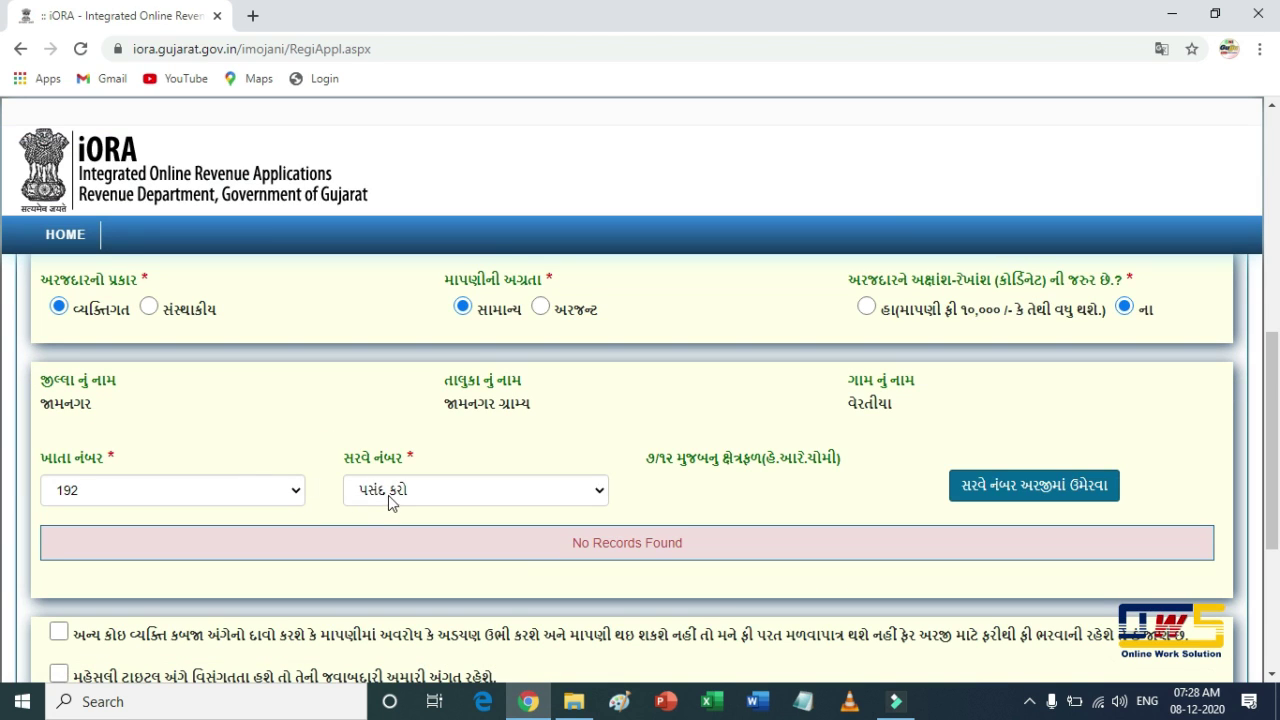
pyautogui.click(393, 498)
pyautogui.click(397, 535)
pyautogui.moveTo(638, 484); pyautogui.dragTo(711, 486)
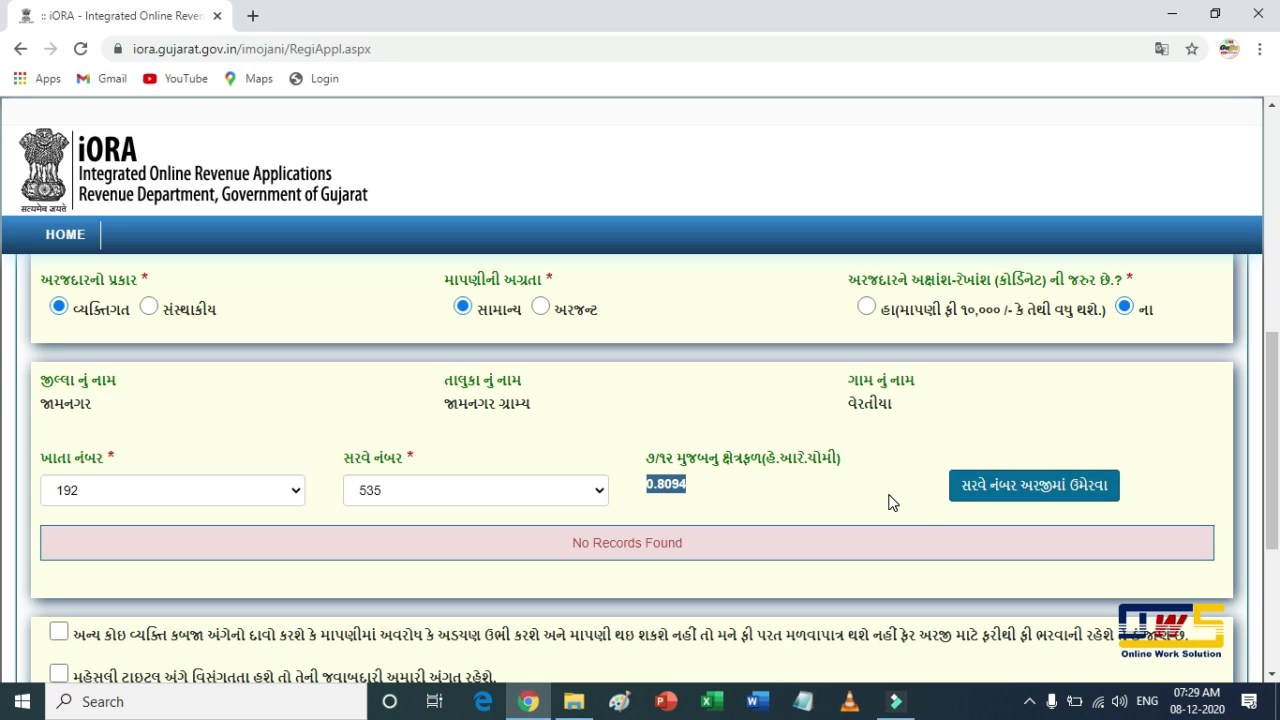
# - Accept all five applicant declarations, covering disputes, title discrepancies, area mismatches, the affidavit format and clearing the field
pyautogui.scroll(-3, 892, 502)
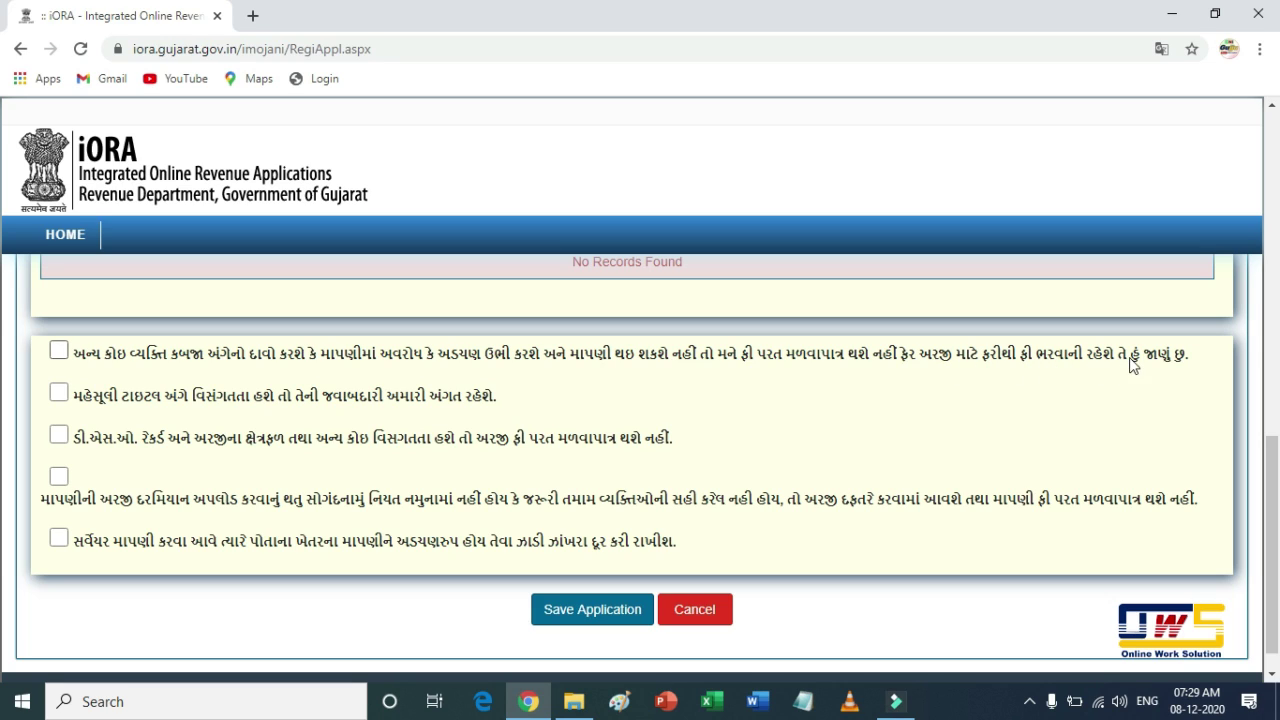
pyautogui.click(57, 350)
pyautogui.click(59, 393)
pyautogui.click(66, 436)
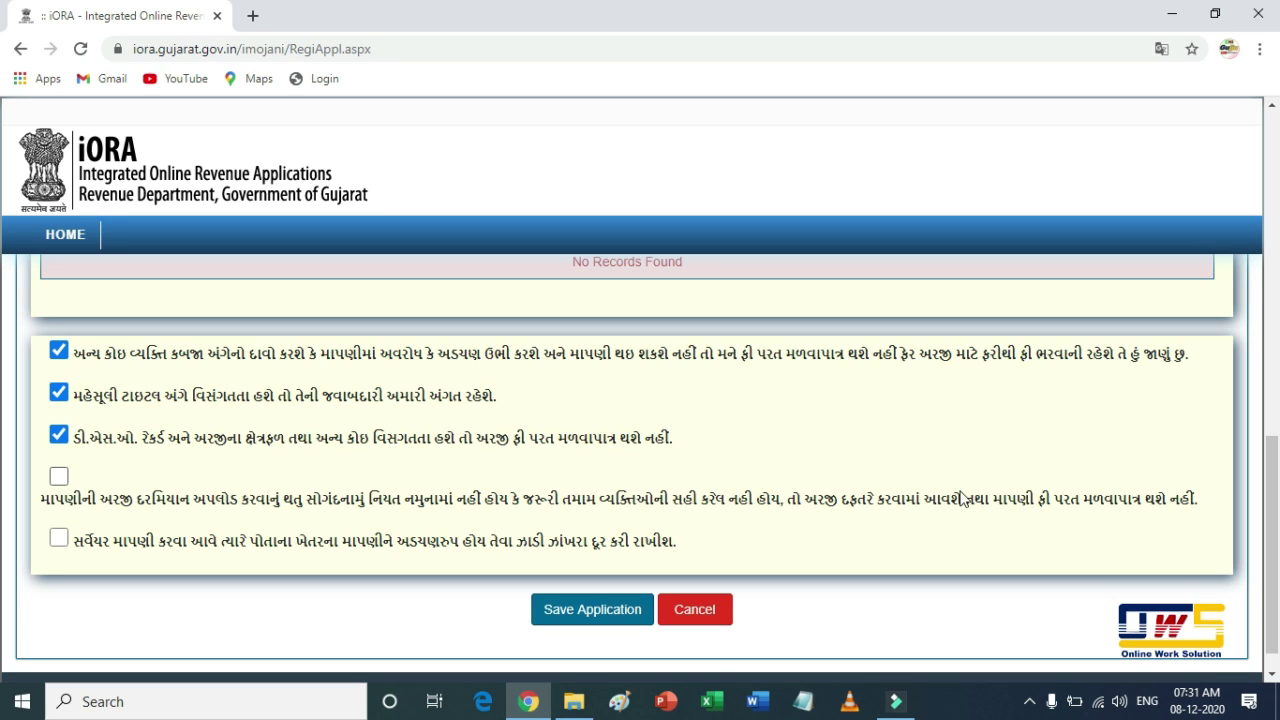
pyautogui.click(59, 476)
pyautogui.click(59, 538)
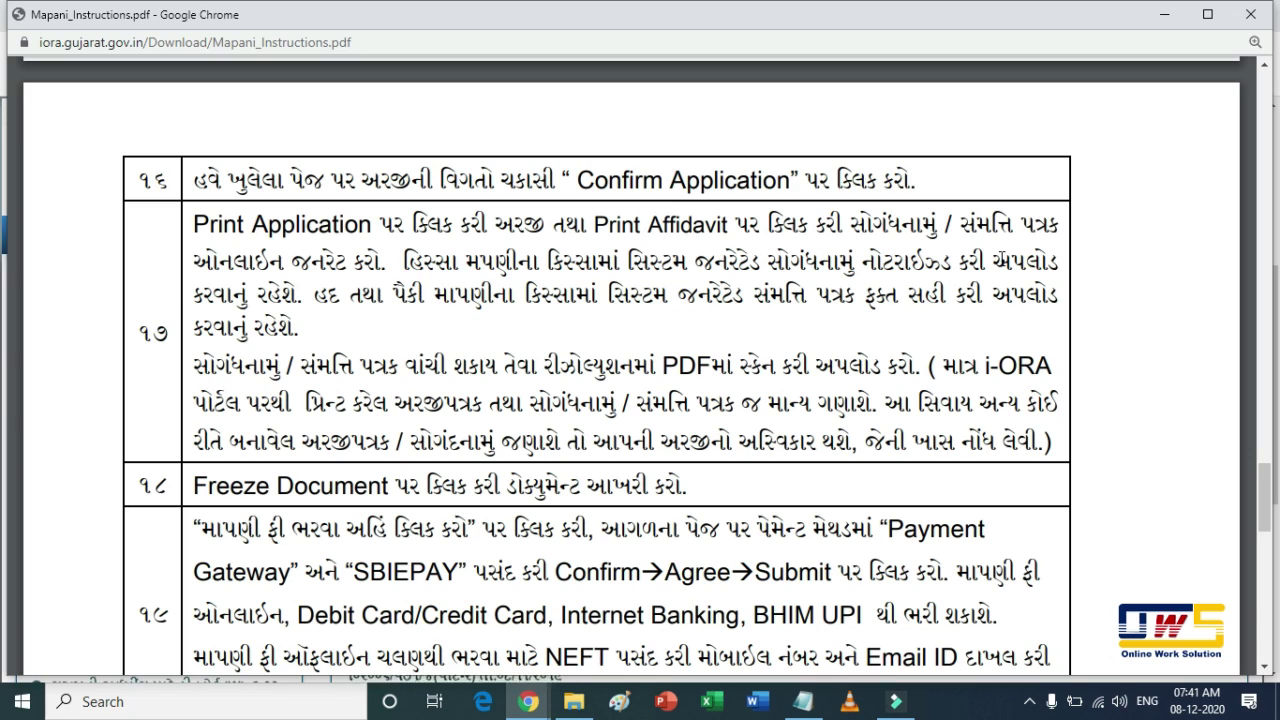
# - Read instructions 16 to 18 in Mapani_Instructions.pdf on confirming the application, printing and uploading the application and affidavit, and freezing documents
pyautogui.moveTo(578, 180); pyautogui.dragTo(792, 180)
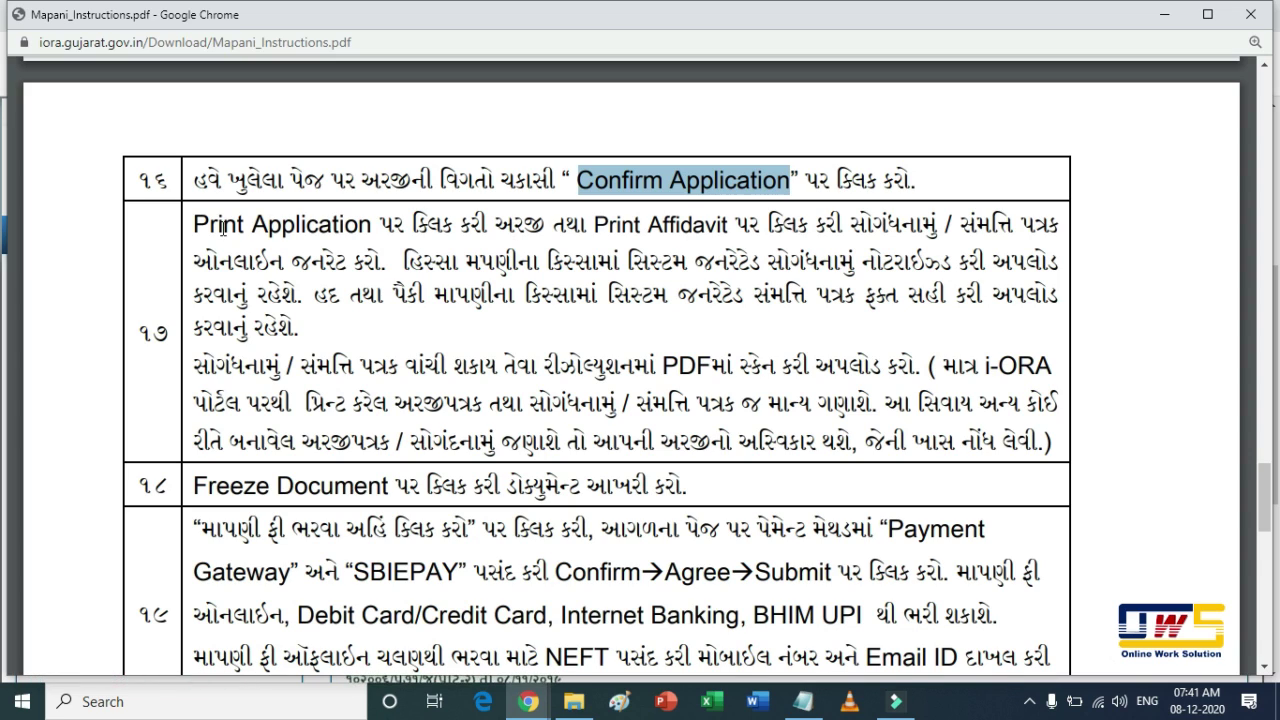
pyautogui.moveTo(195, 224); pyautogui.dragTo(395, 224)
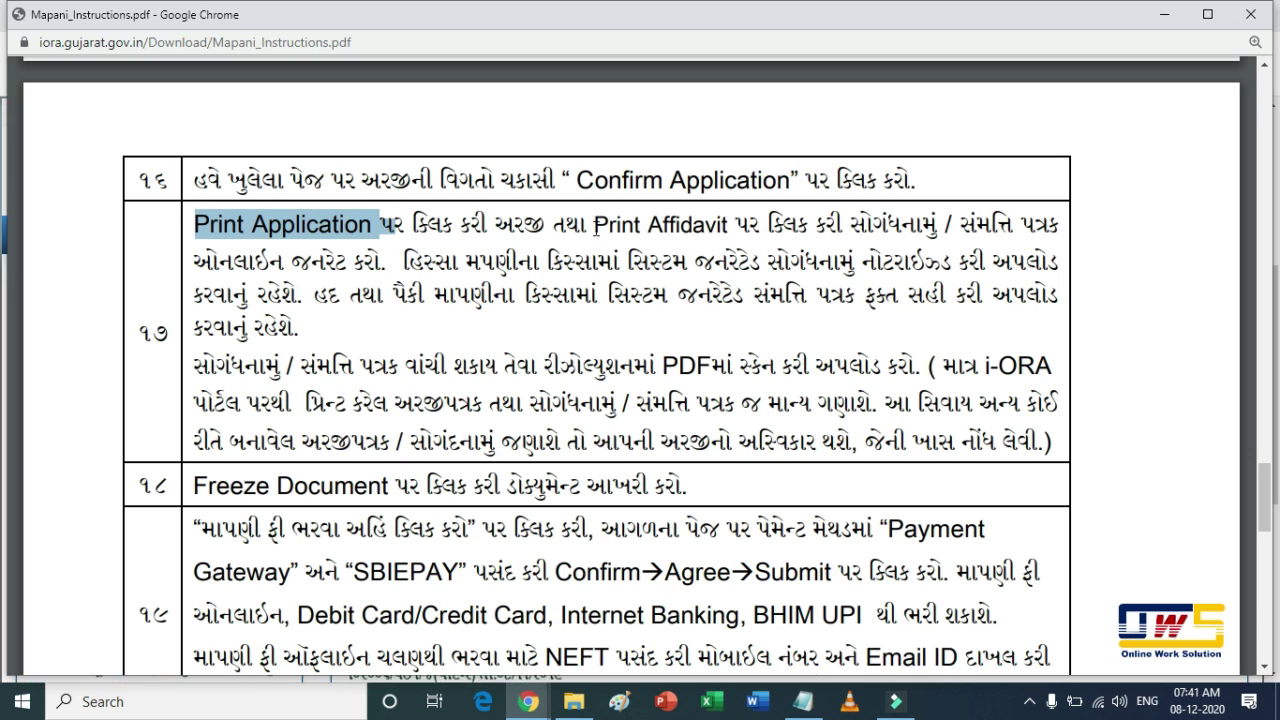
pyautogui.moveTo(595, 225); pyautogui.dragTo(741, 232)
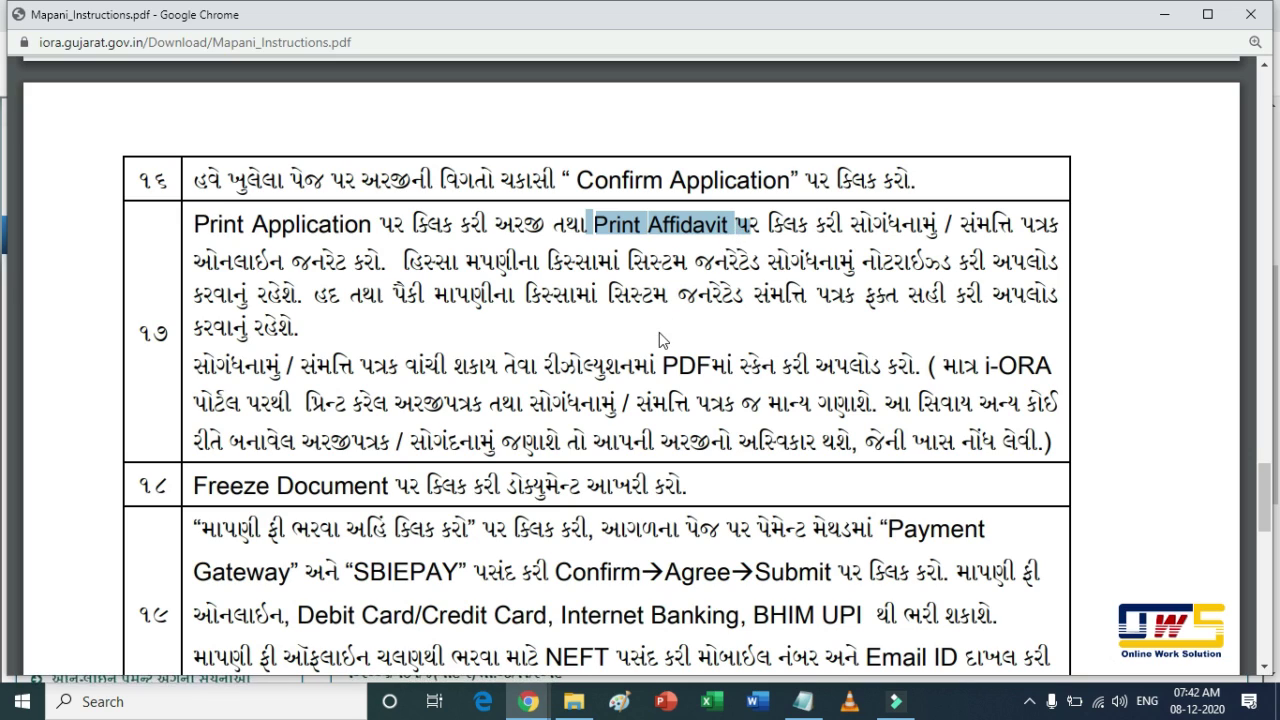
pyautogui.moveTo(659, 364); pyautogui.dragTo(709, 368)
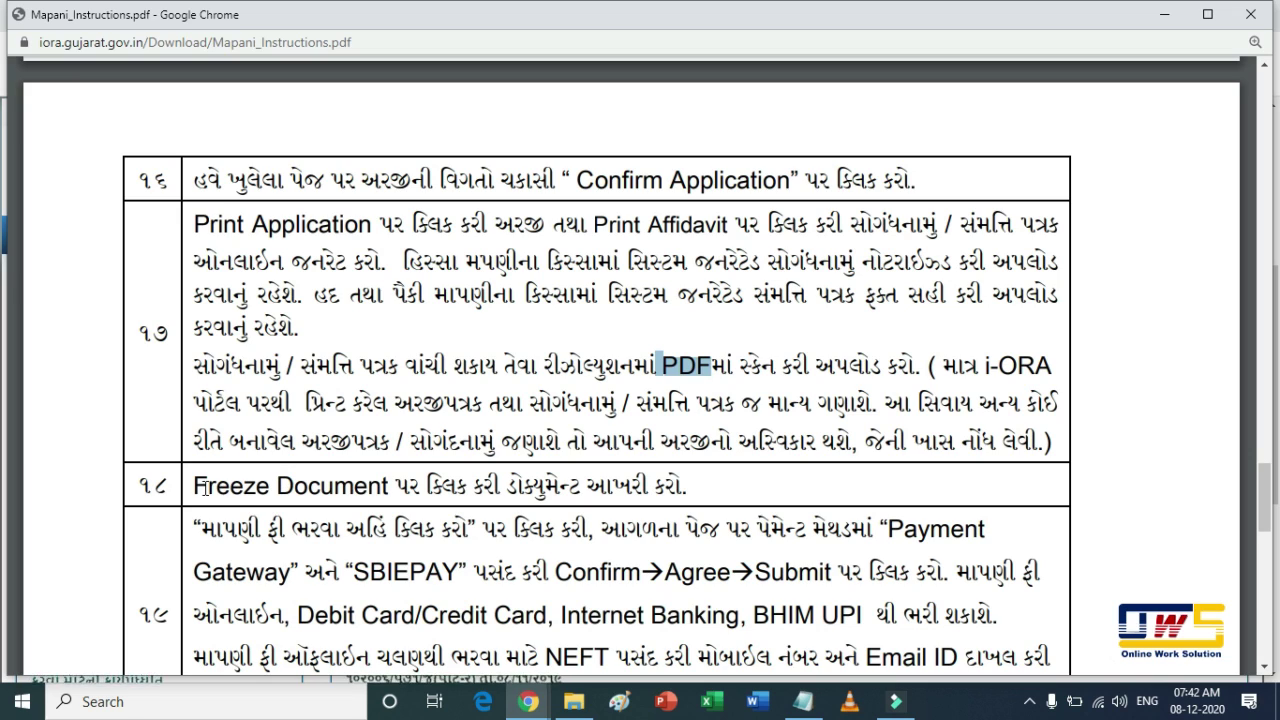
pyautogui.moveTo(195, 487); pyautogui.dragTo(355, 488)
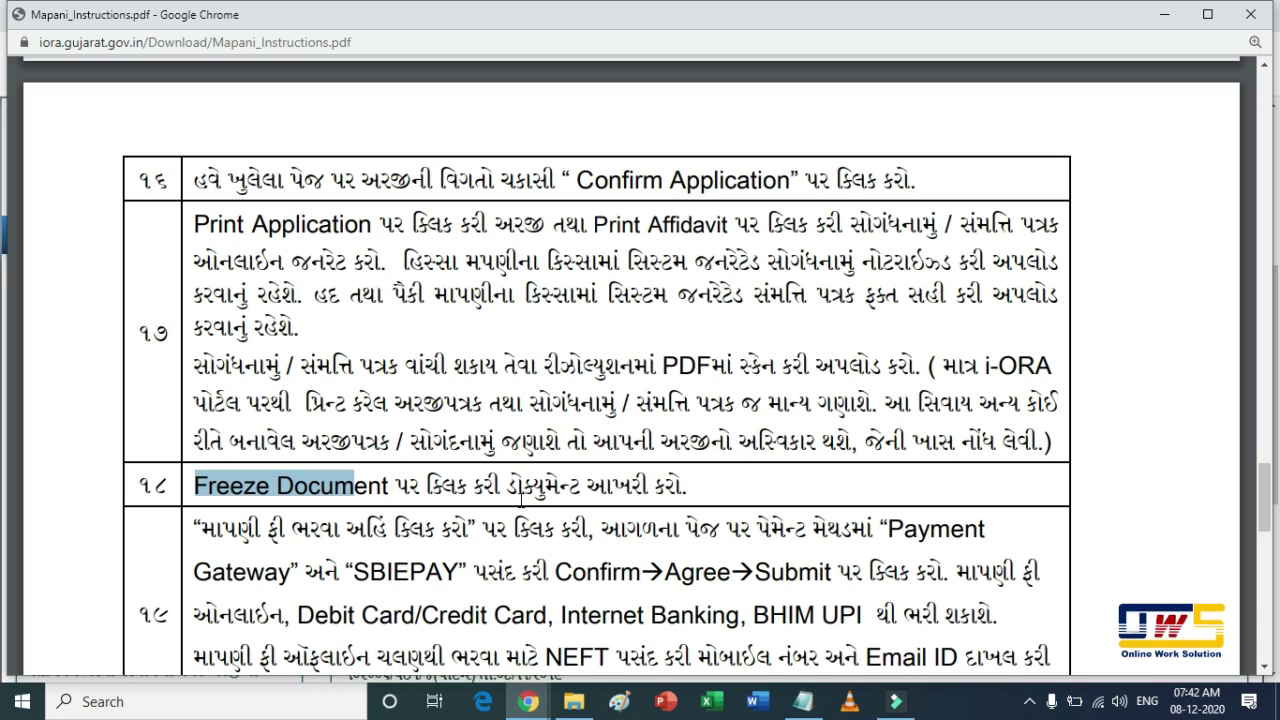
# - Read instruction 19 on paying the measurement fee through the payment gateway or an NEFT challan
pyautogui.scroll(-2, 519, 527)
pyautogui.scroll(-4, 519, 527)
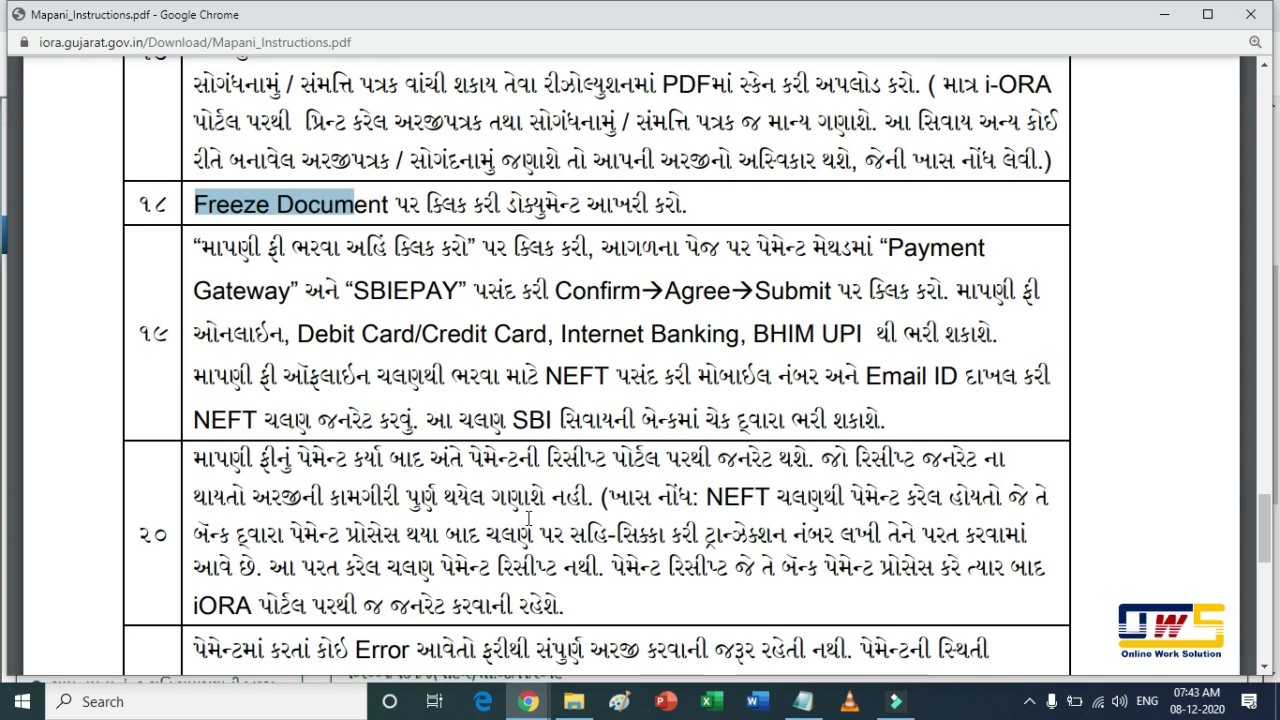
pyautogui.click(893, 253)
pyautogui.moveTo(893, 253); pyautogui.dragTo(972, 256)
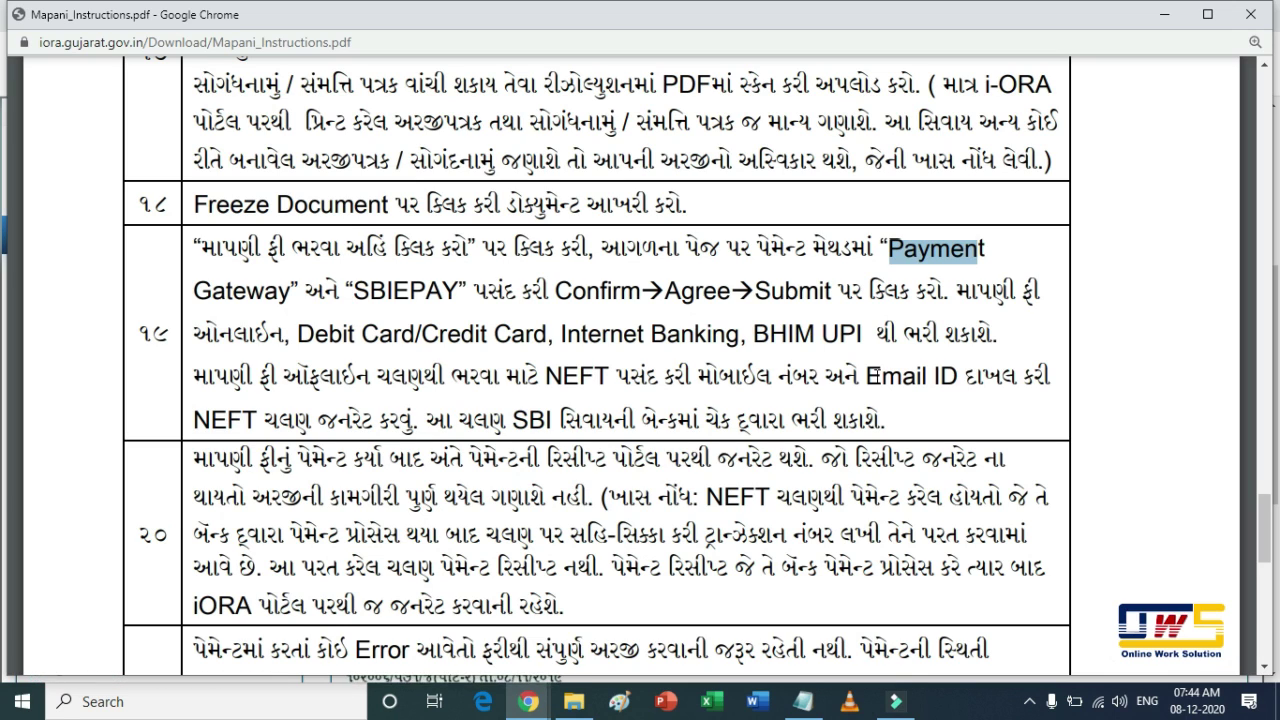
pyautogui.moveTo(512, 421); pyautogui.dragTo(634, 421)
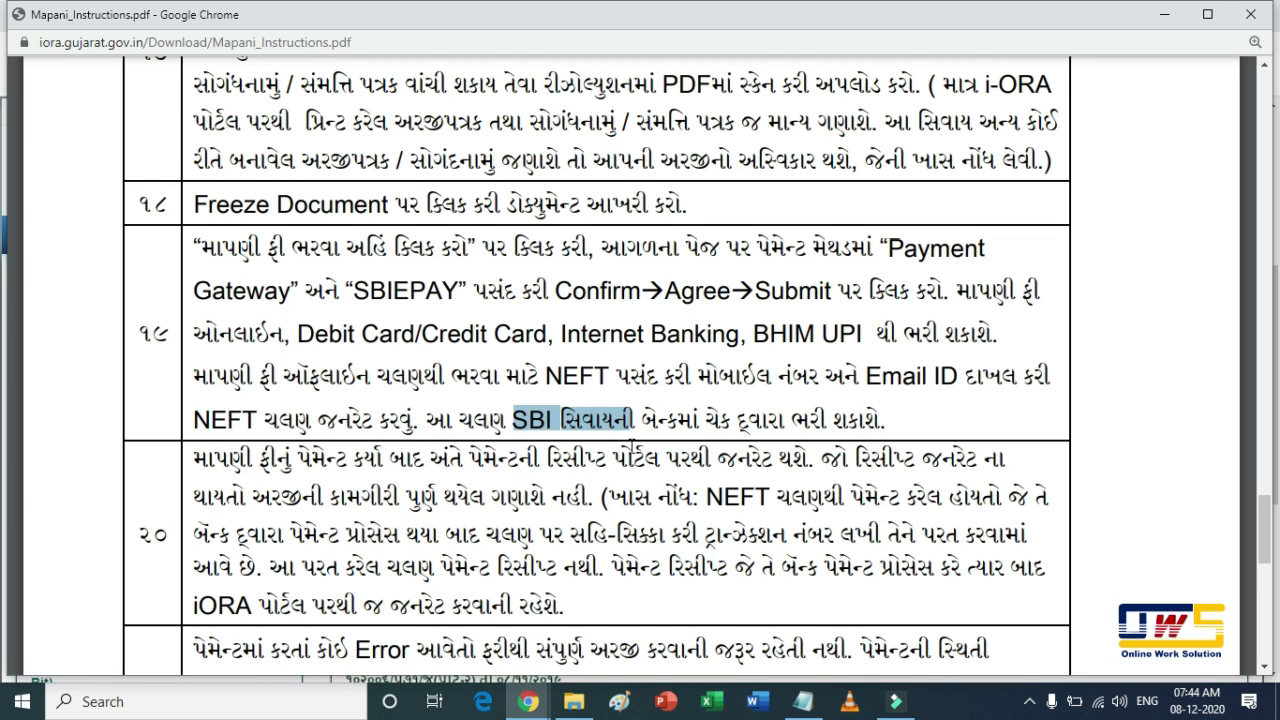
# - Read instruction 21 on handling payment errors and checking the payment status through Registered Application
pyautogui.scroll(-2, 631, 430)
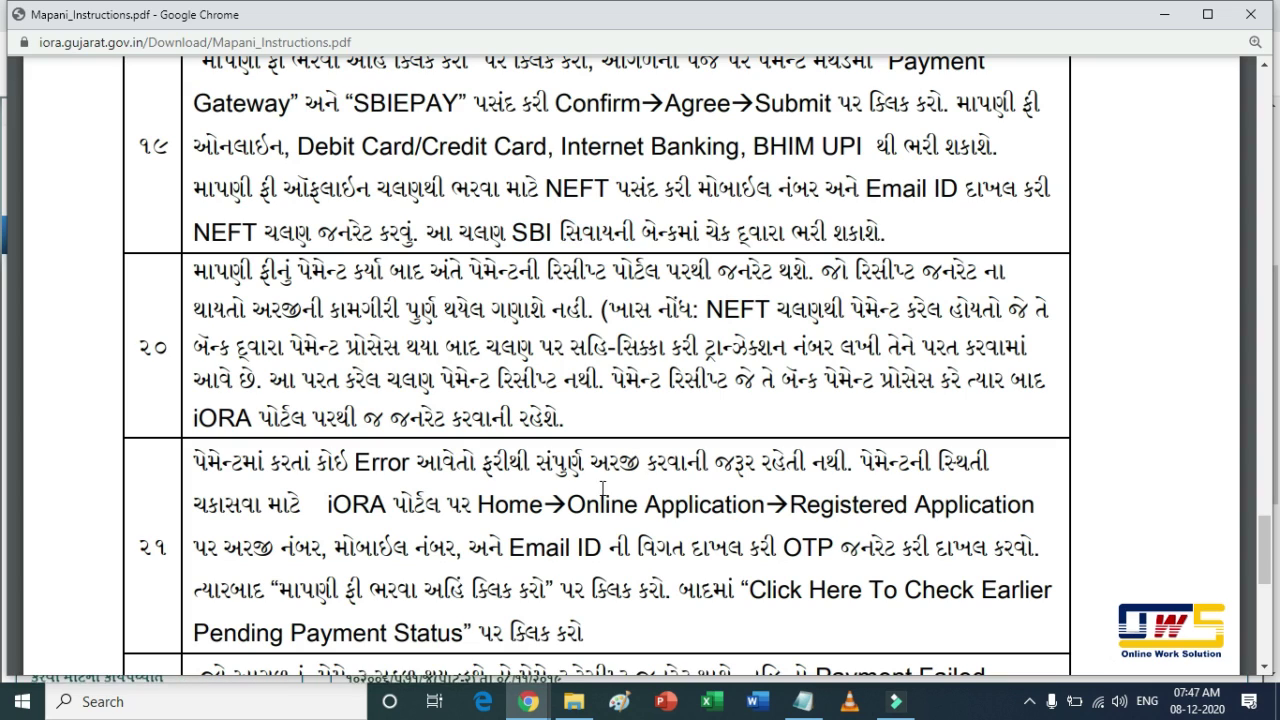
pyautogui.click(286, 465)
pyautogui.moveTo(286, 465); pyautogui.dragTo(840, 466)
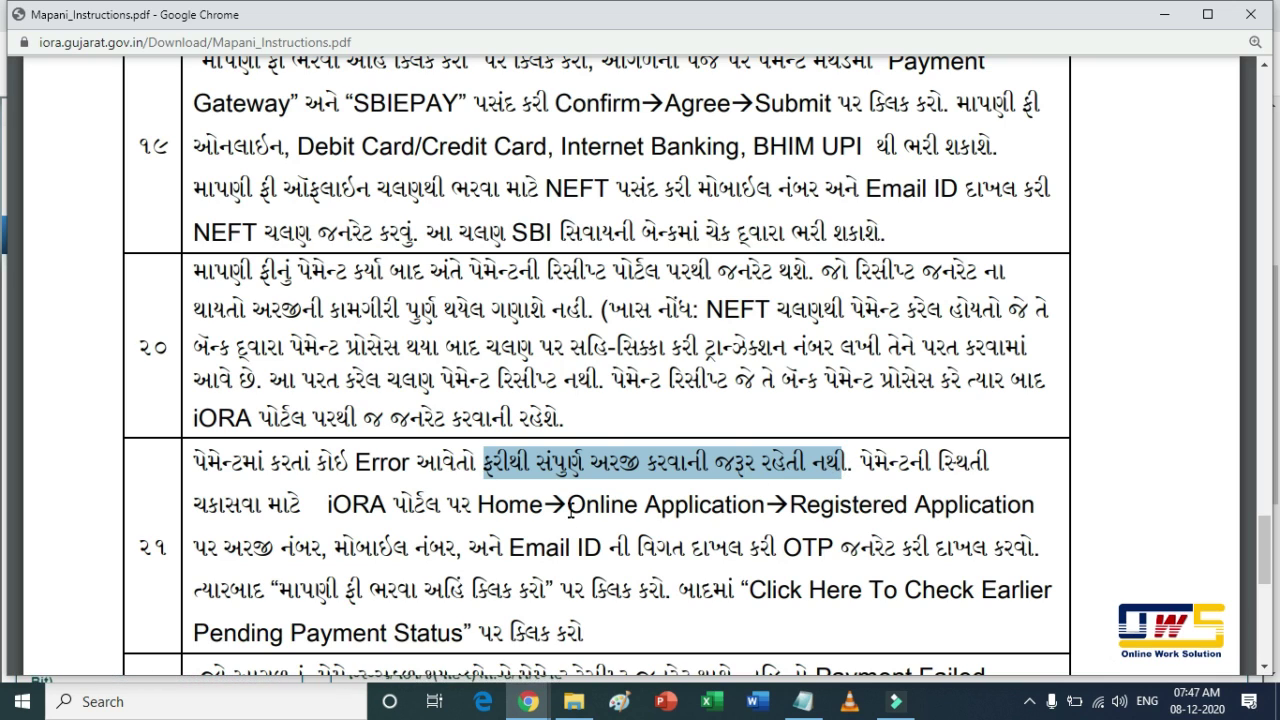
pyautogui.moveTo(569, 510); pyautogui.dragTo(1043, 514)
pyautogui.click(793, 510)
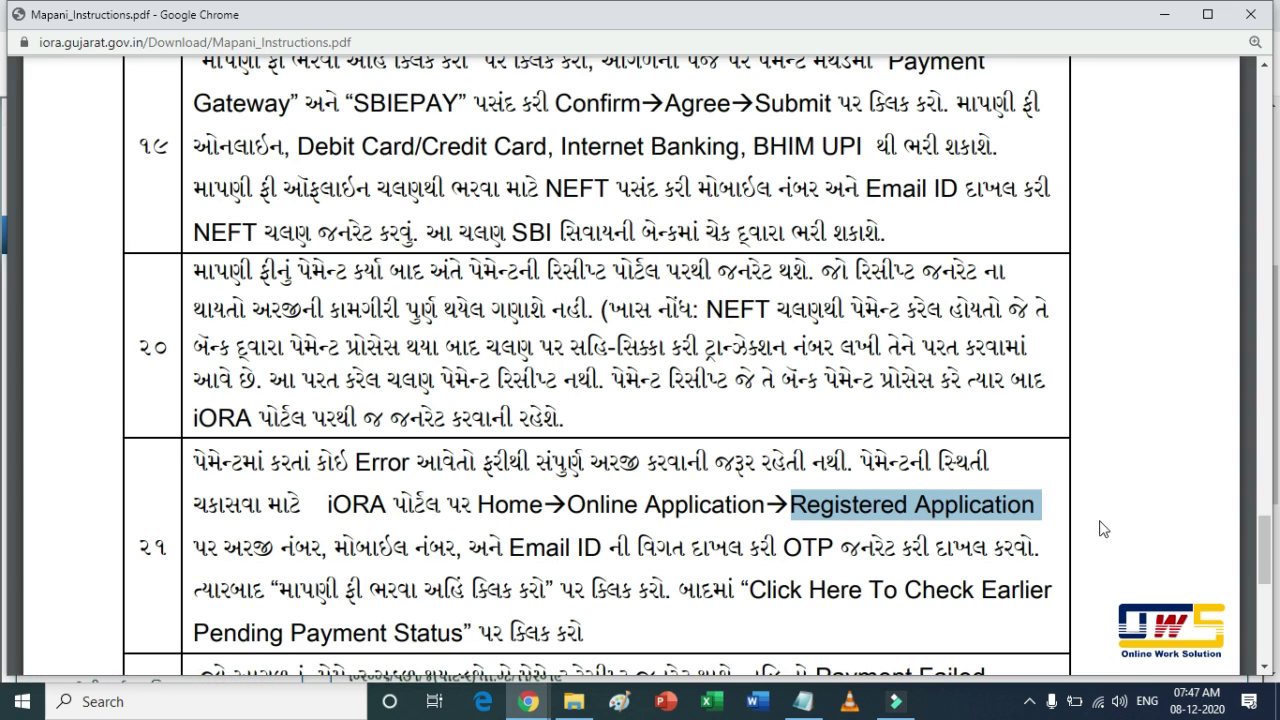
# - Read the final instructions, focusing on instruction 24 about tracking the application's progress on the iORA portal
pyautogui.scroll(-1, 1075, 555)
pyautogui.scroll(-5, 1075, 555)
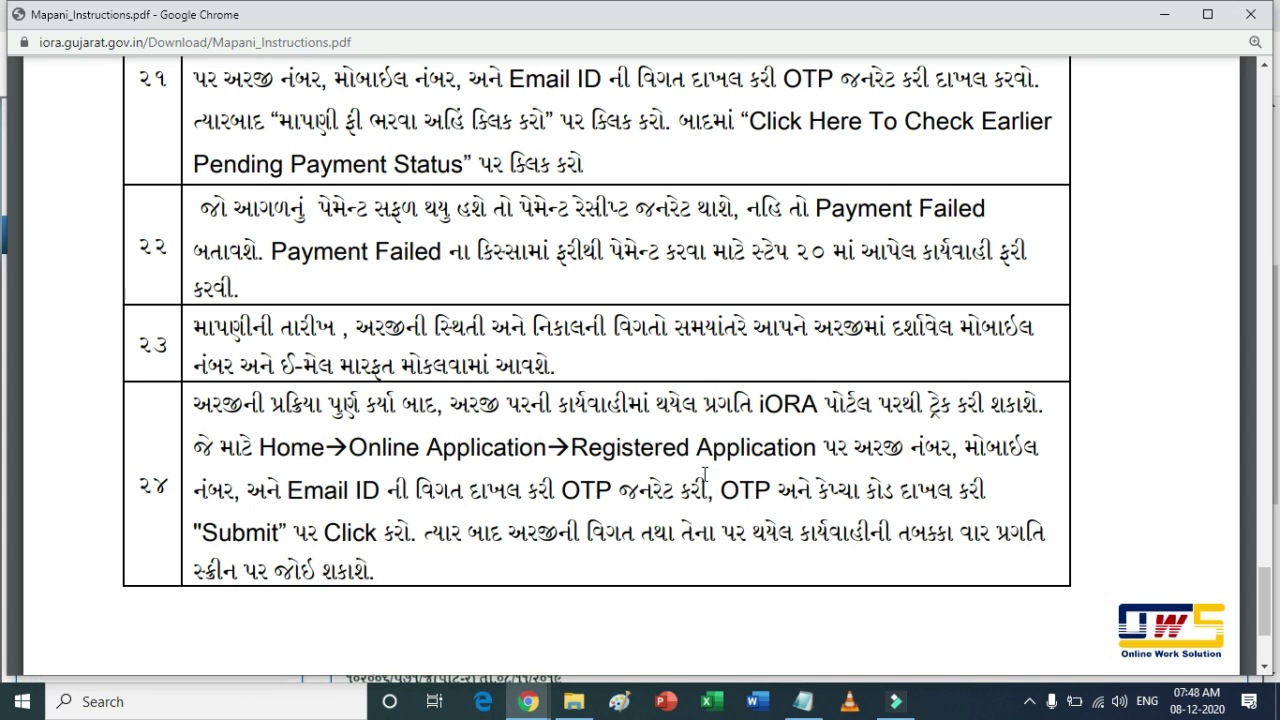
pyautogui.moveTo(655, 405); pyautogui.dragTo(1006, 420)
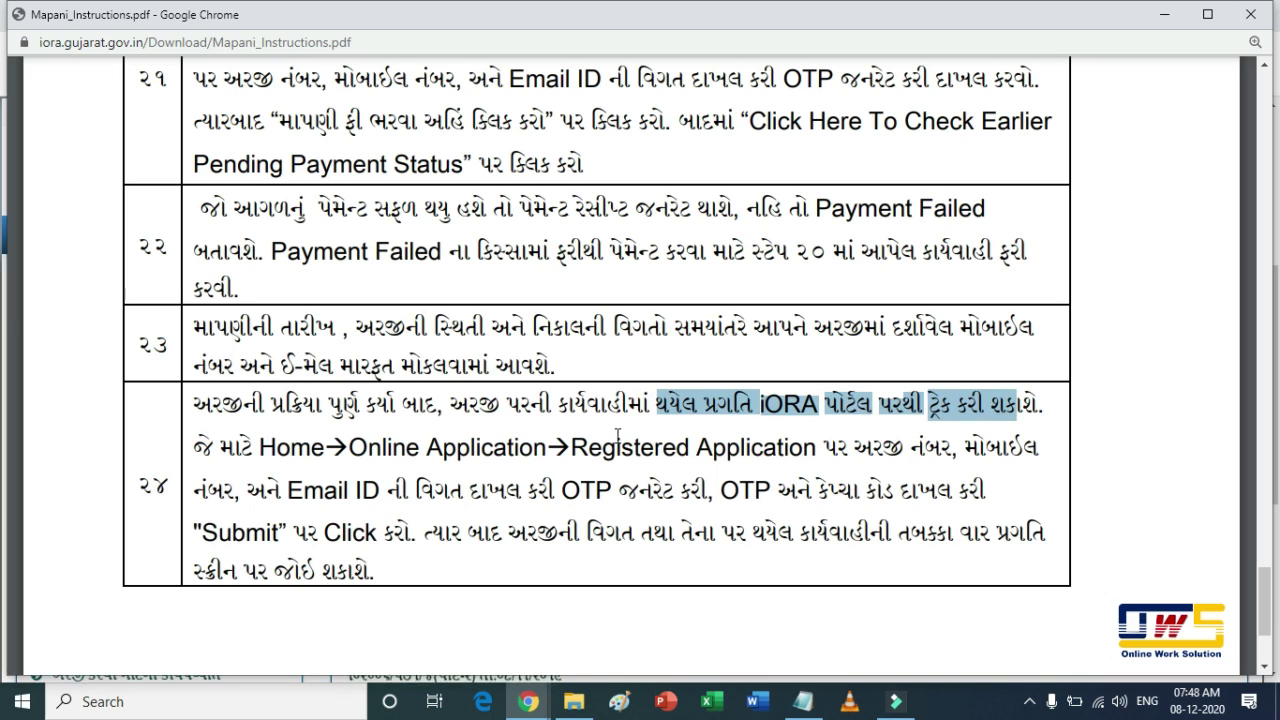
pyautogui.moveTo(358, 447); pyautogui.dragTo(828, 449)
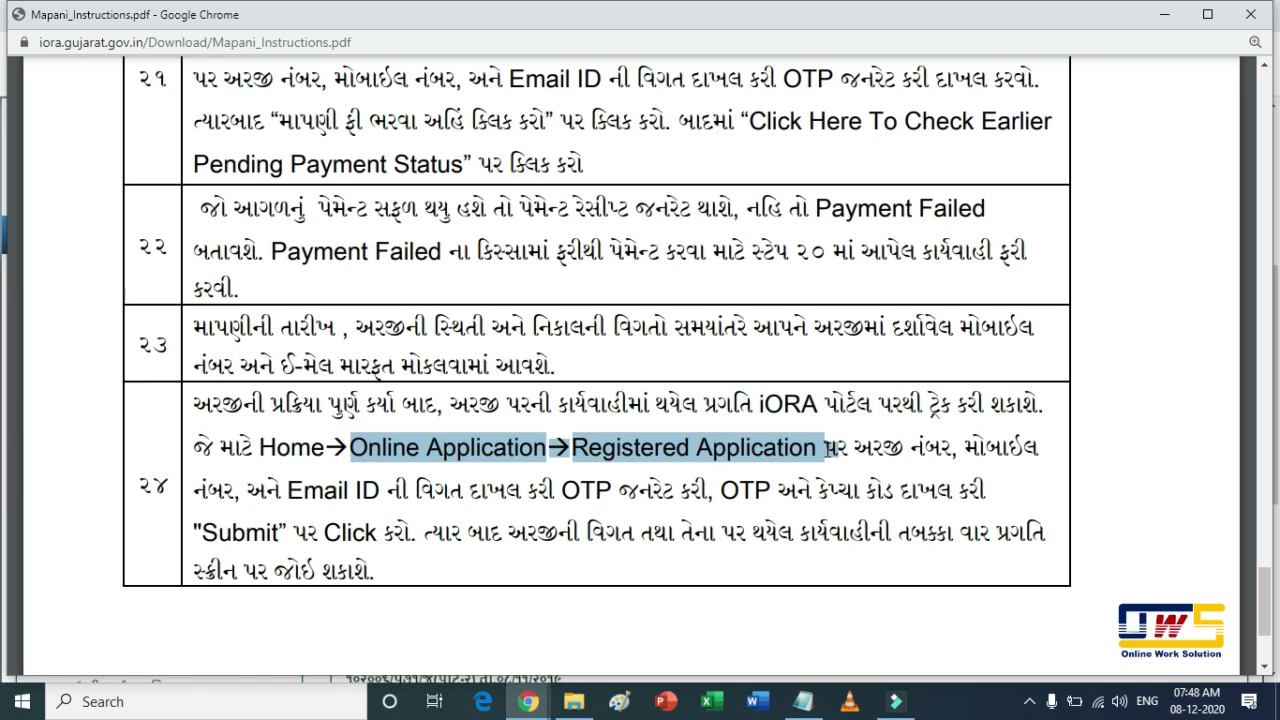